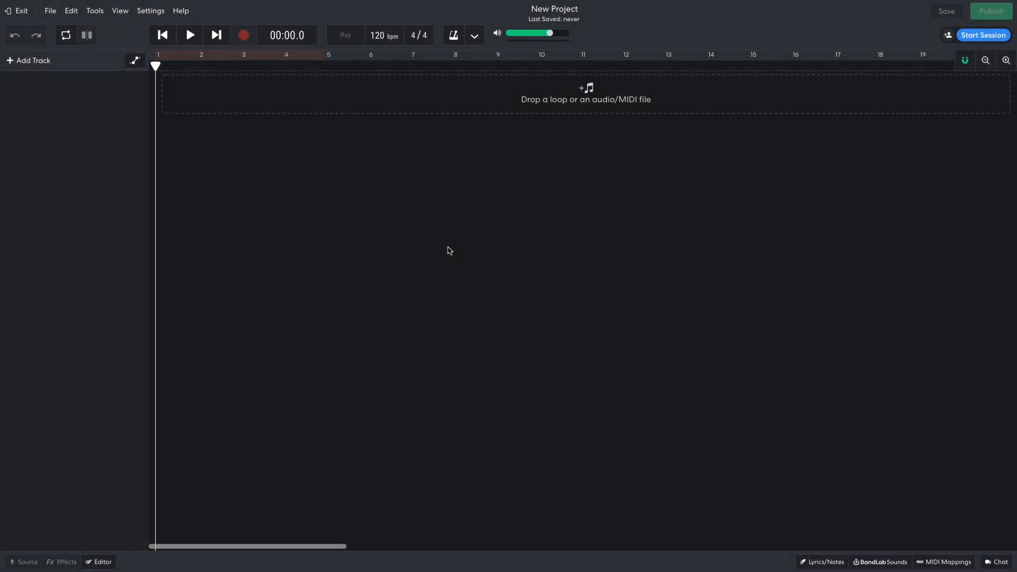
- Set the project tempo to 138 bpm and the key to F♯ minor
{"action": "left_click", "coordinate": [378, 37]}
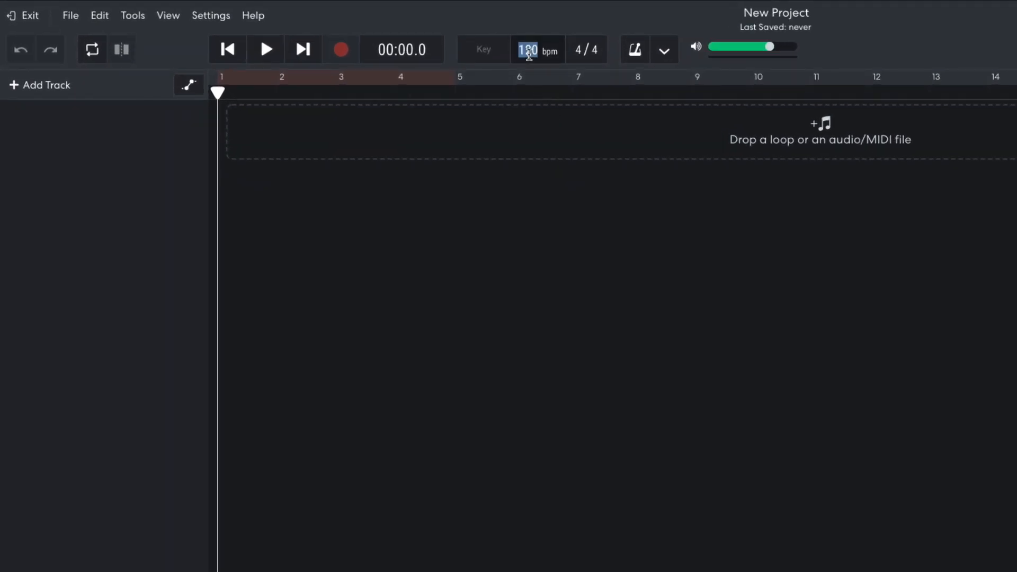
{"action": "type", "text": "138"}
{"action": "left_click", "coordinate": [498, 55]}
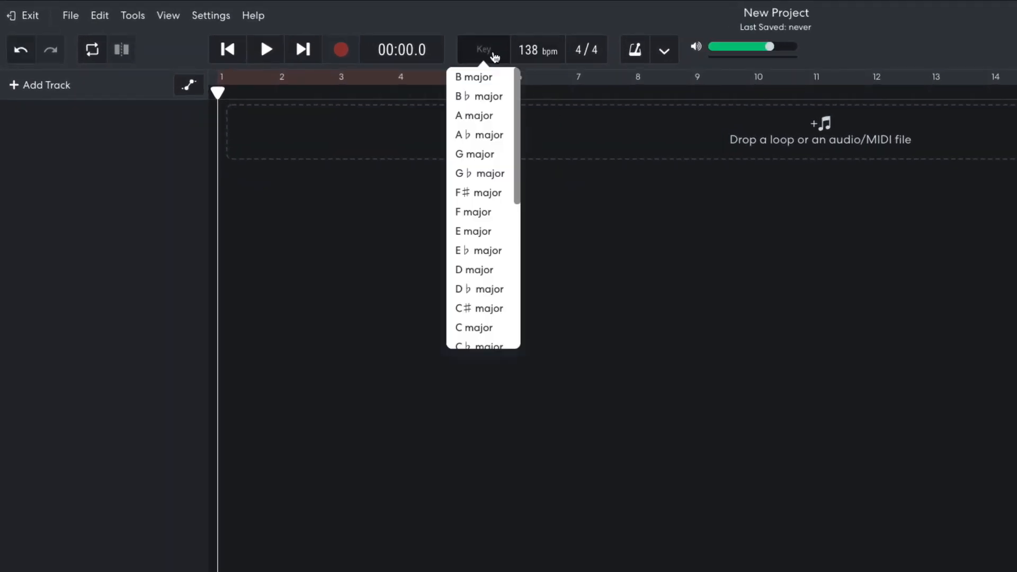
{"action": "left_click_drag", "start_coordinate": [517, 101], "coordinate": [517, 223]}
{"action": "left_click", "coordinate": [495, 257]}
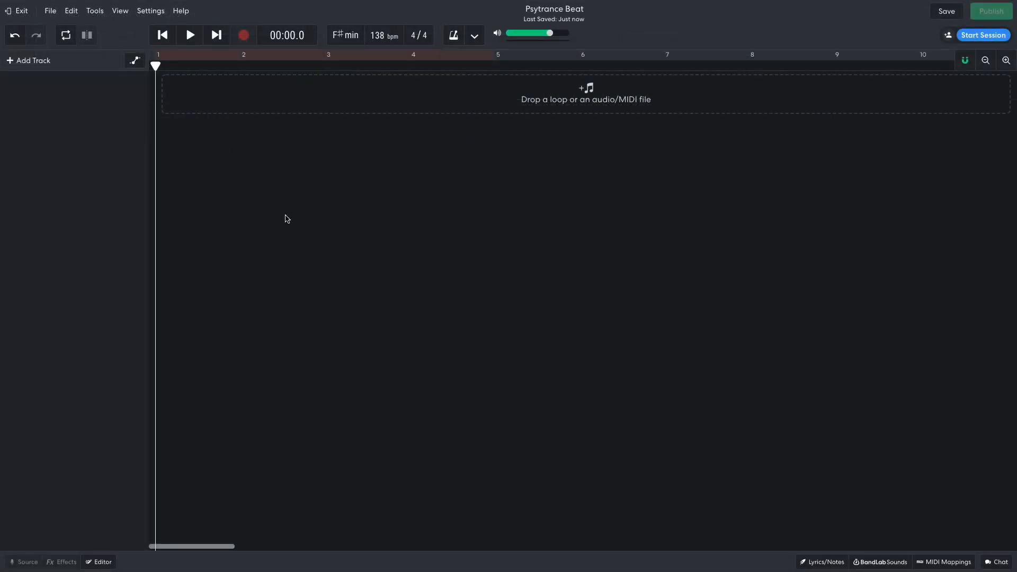
- Add an instrument track and load the Nu House Kit from the drum pads
{"action": "left_click", "coordinate": [44, 67]}
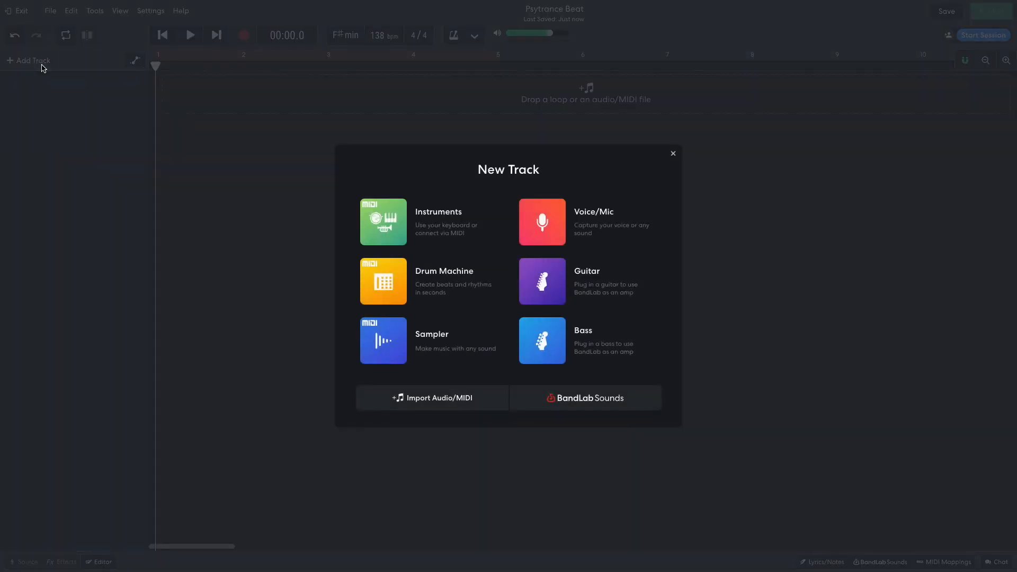
{"action": "left_click", "coordinate": [404, 236]}
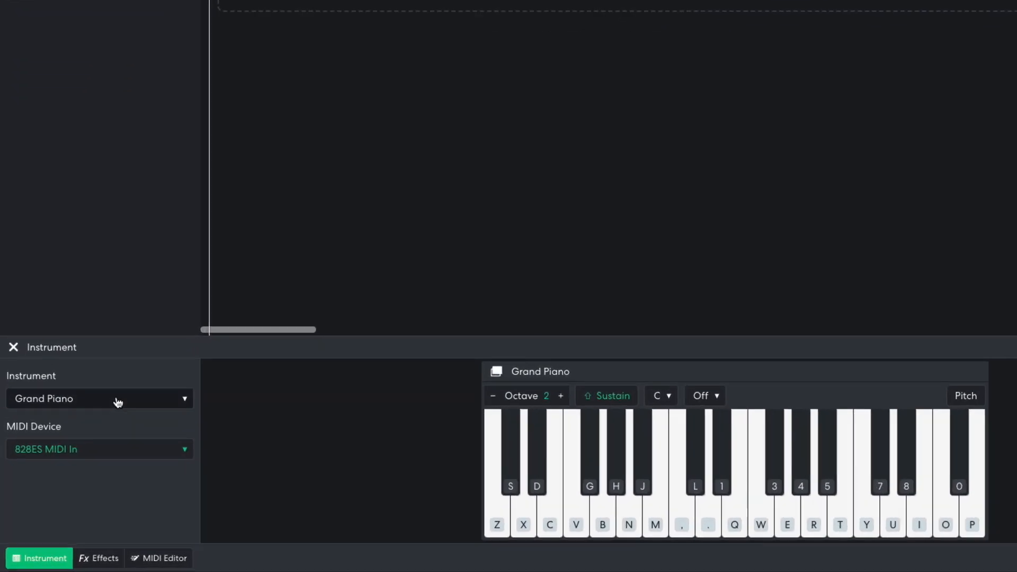
{"action": "left_click", "coordinate": [89, 444]}
{"action": "mouse_move", "coordinate": [133, 353]}
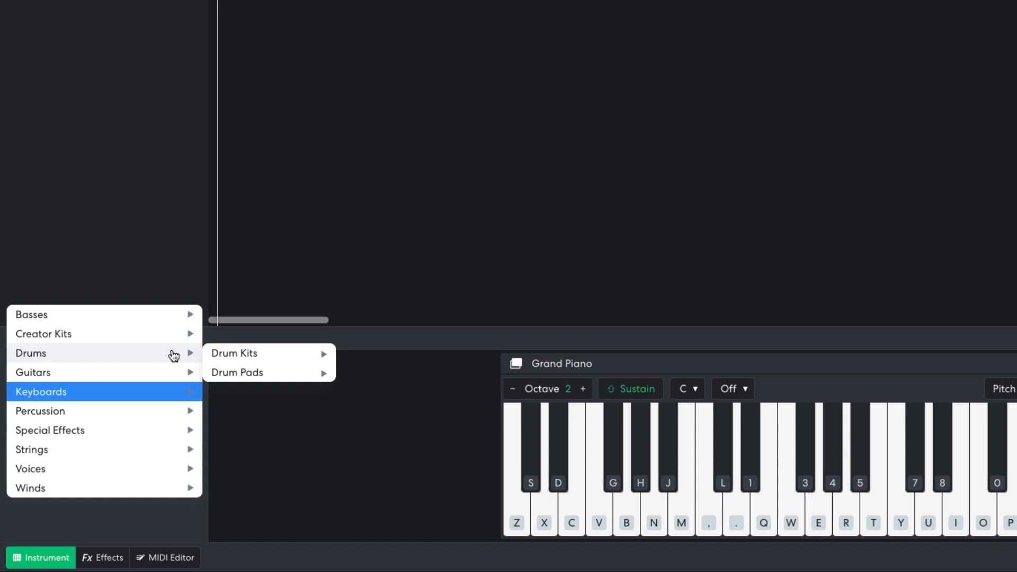
{"action": "mouse_move", "coordinate": [262, 375]}
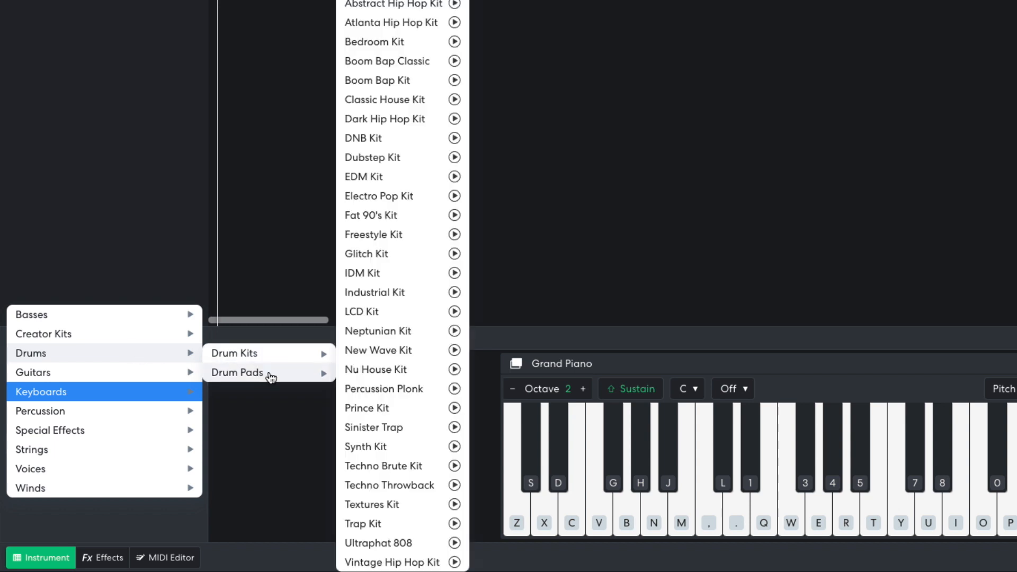
{"action": "left_click", "coordinate": [375, 369]}
- Create a MIDI region at the start of the drum track and open it for note editing
{"action": "right_click", "coordinate": [177, 96]}
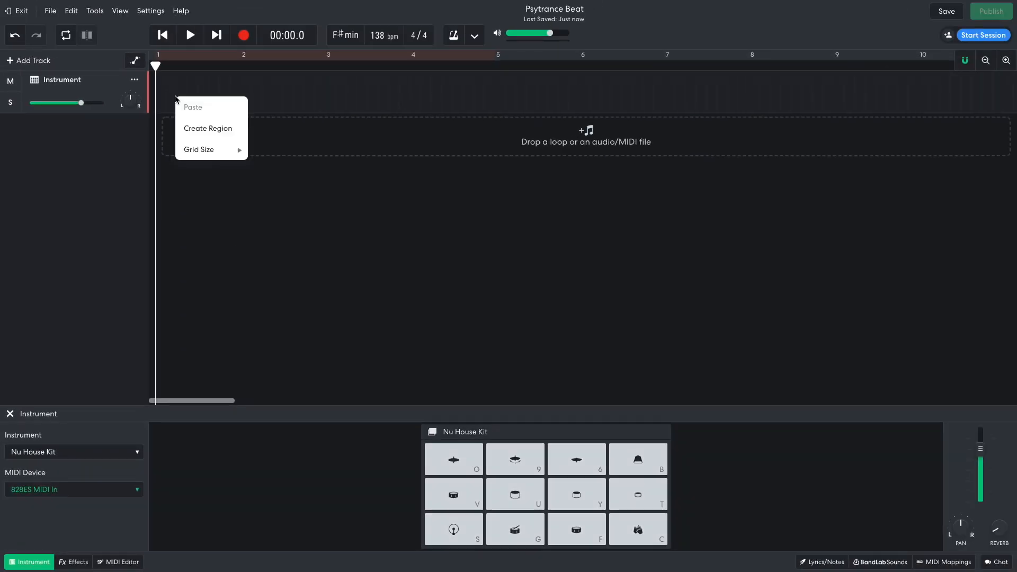
{"action": "left_click", "coordinate": [194, 127]}
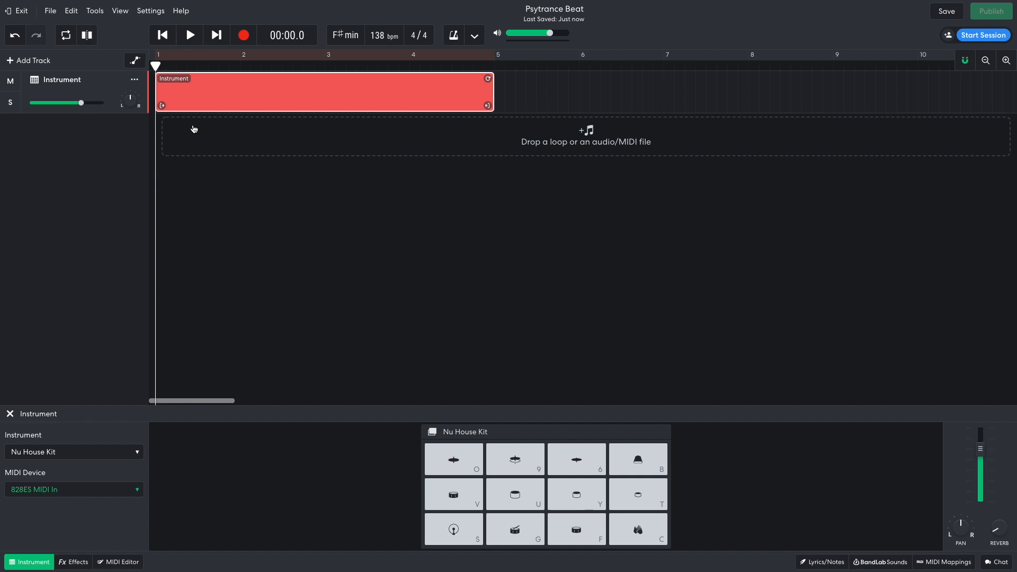
{"action": "double_click", "coordinate": [201, 95]}
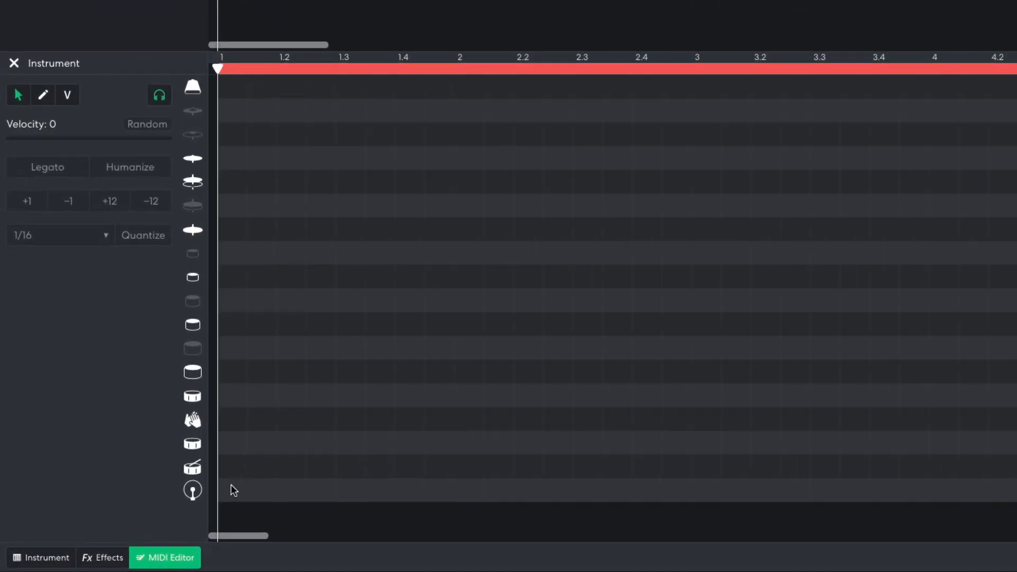
- Place four kick notes in the first bar, on beats 1, 1.2, 1.3 and 1.4
{"action": "double_click", "coordinate": [164, 513]}
{"action": "double_click", "coordinate": [291, 491]}
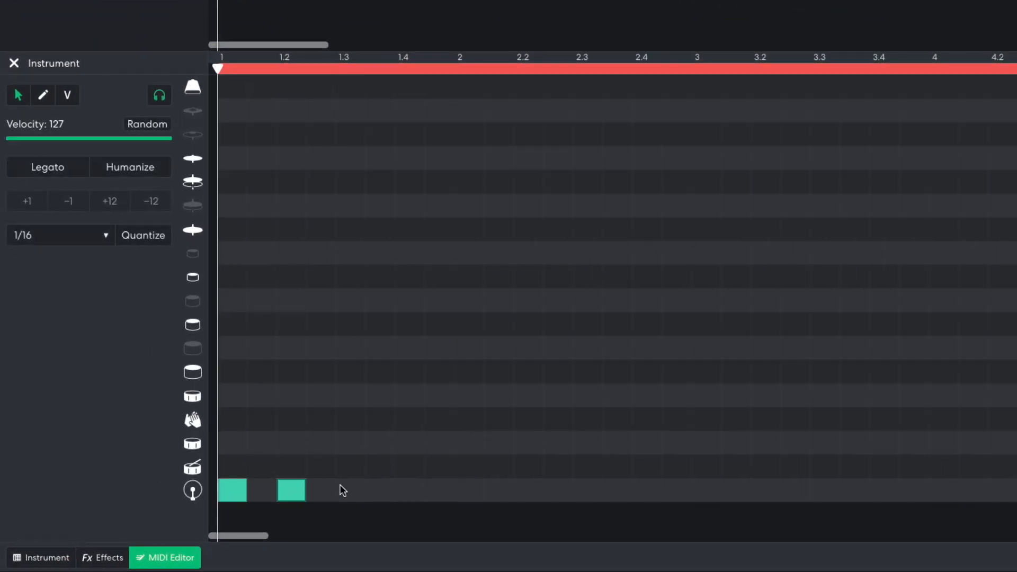
{"action": "double_click", "coordinate": [346, 489]}
{"action": "double_click", "coordinate": [413, 493]}
- Place four hi-hat notes on the offbeats after each kick in the first bar and play the pattern back
{"action": "double_click", "coordinate": [257, 183]}
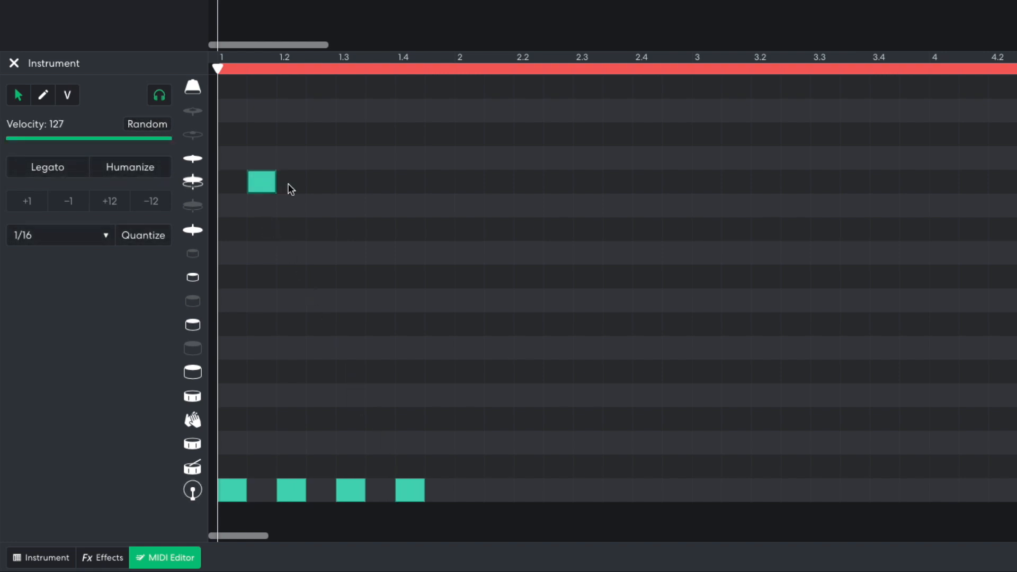
{"action": "double_click", "coordinate": [318, 182]}
{"action": "double_click", "coordinate": [376, 181]}
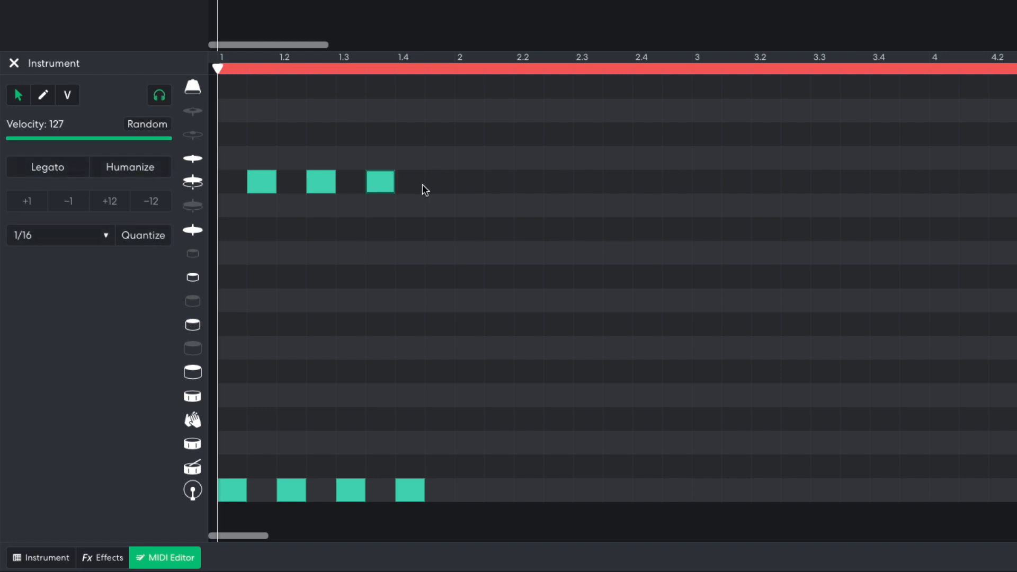
{"action": "double_click", "coordinate": [437, 182]}
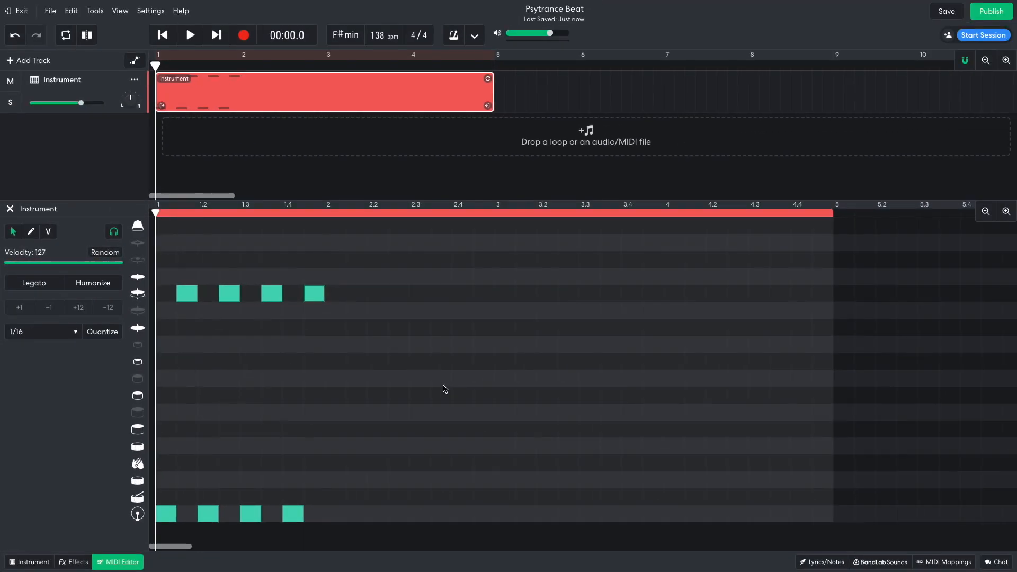
{"action": "key", "text": "space"}
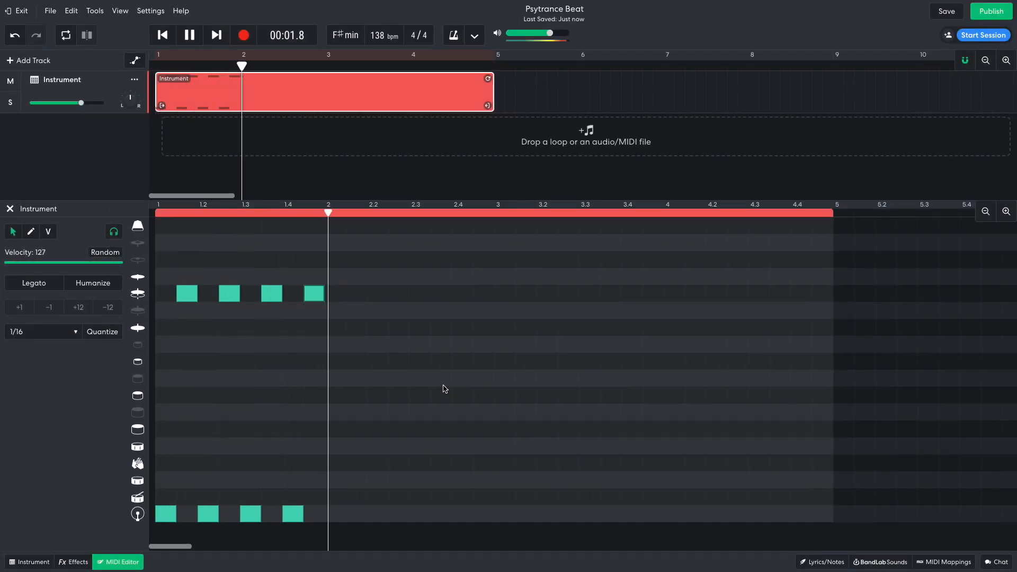
{"action": "key", "text": "space"}
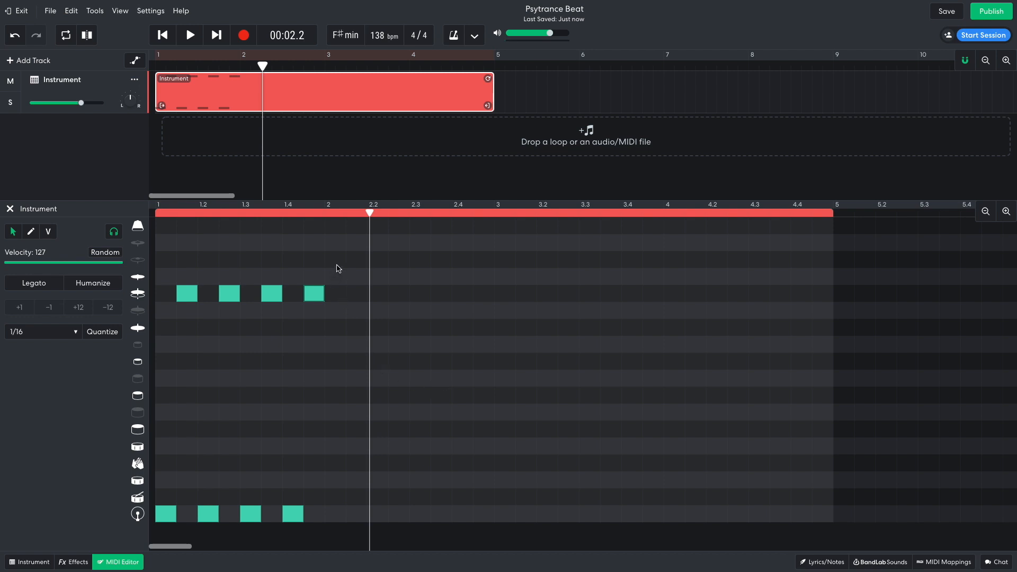
- Repeat the kick and hi-hat pattern through bar 4 and play the region back from the start
{"action": "left_click_drag", "start_coordinate": [337, 266], "coordinate": [684, 527]}
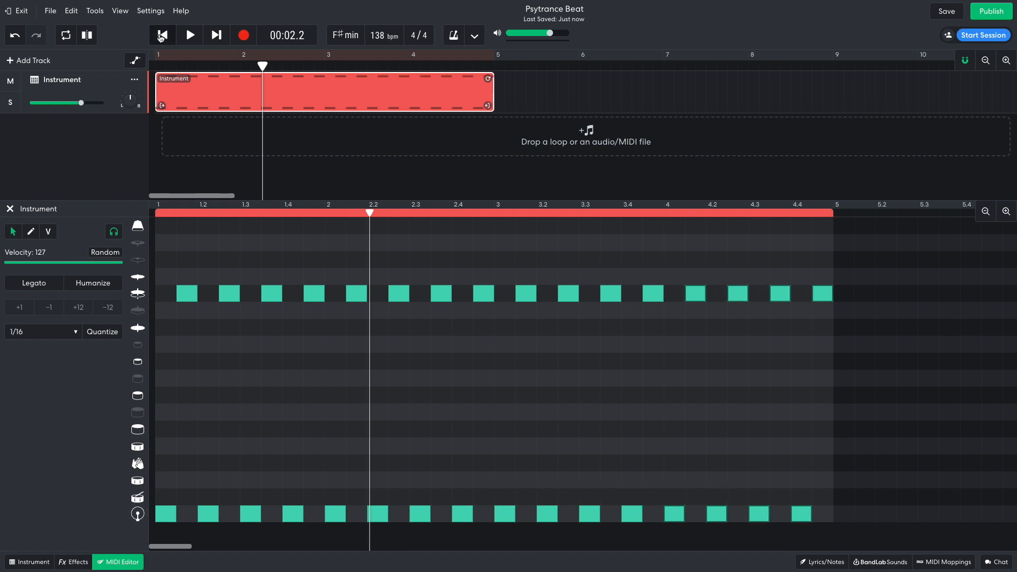
{"action": "left_click", "coordinate": [161, 36]}
{"action": "key", "text": "space"}
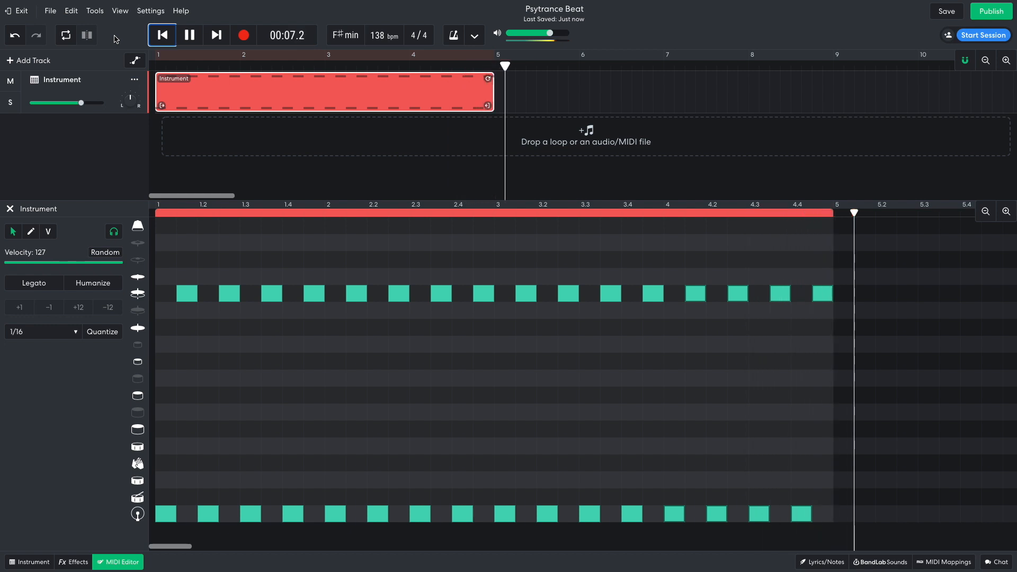
{"action": "key", "text": "space"}
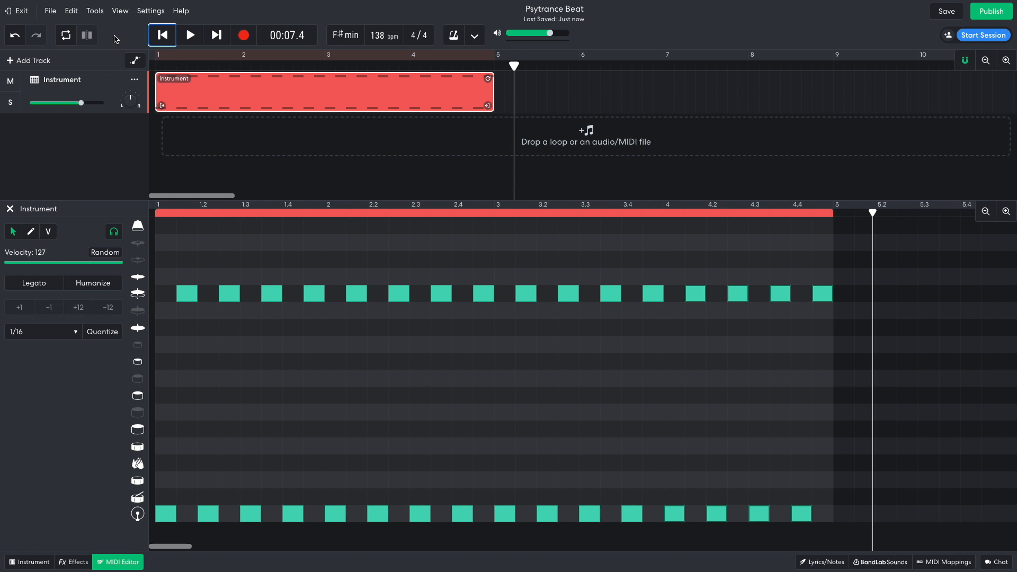
- Close the note editor, search the BandLab Sounds library for "clap" and preview Clap3_Oneshot_WCHipHop
{"action": "left_click", "coordinate": [118, 562]}
{"action": "left_click", "coordinate": [879, 563]}
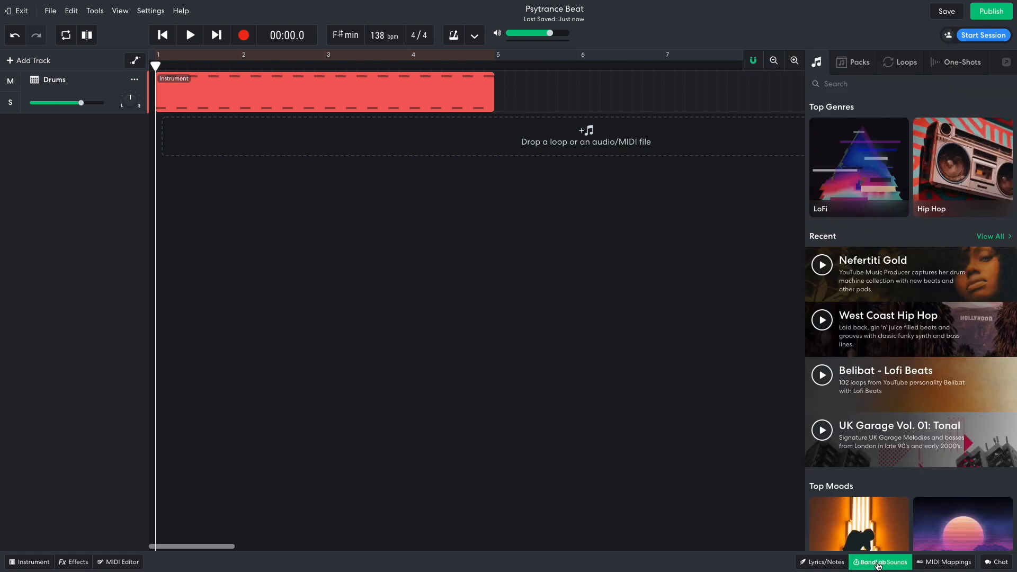
{"action": "left_click", "coordinate": [870, 84]}
{"action": "type", "text": "clap"}
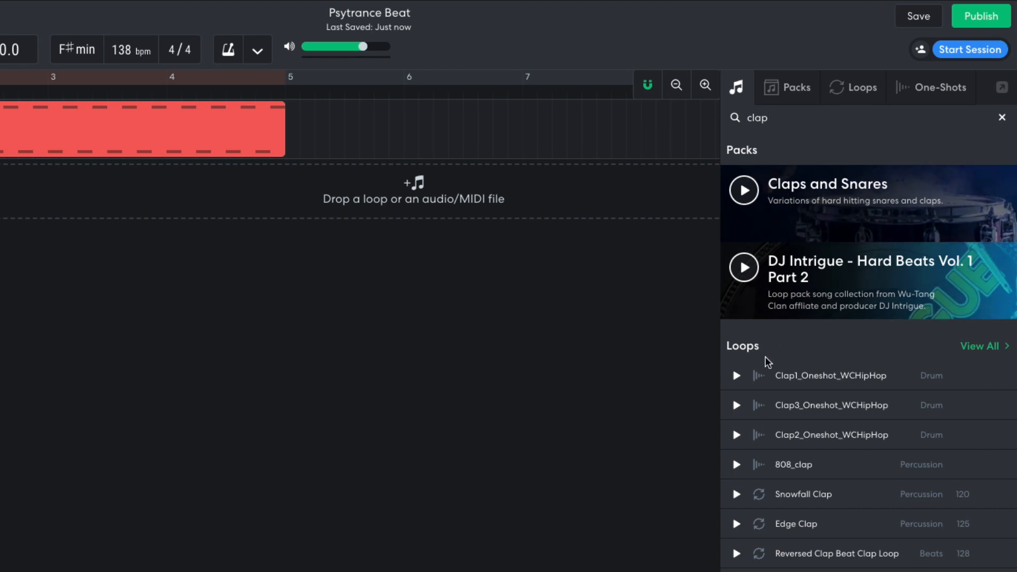
{"action": "left_click", "coordinate": [737, 406]}
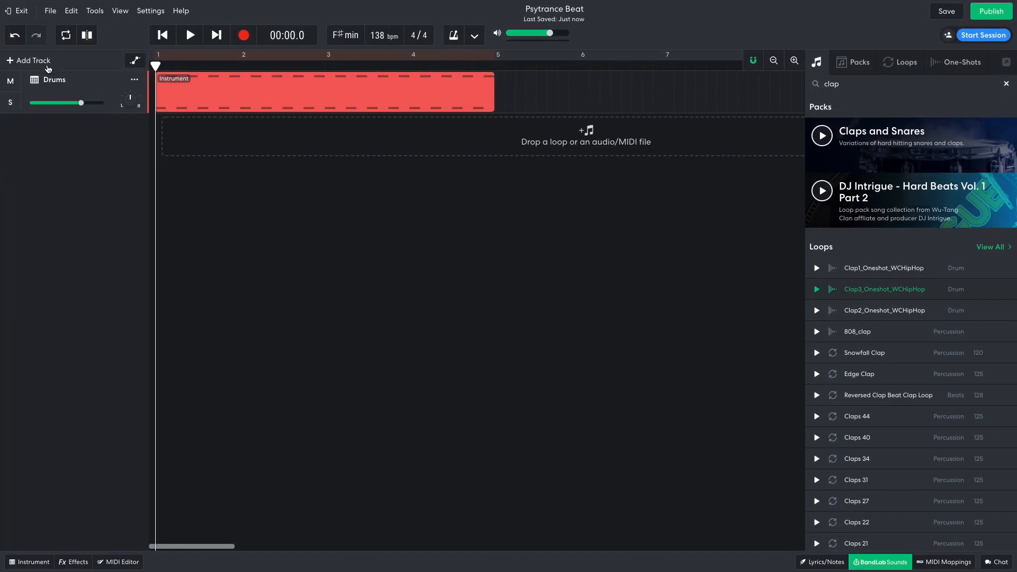
- Add a sampler track, load Clap3_Oneshot_WCHipHop onto Pad 1 and preview the pad
{"action": "left_click", "coordinate": [32, 60]}
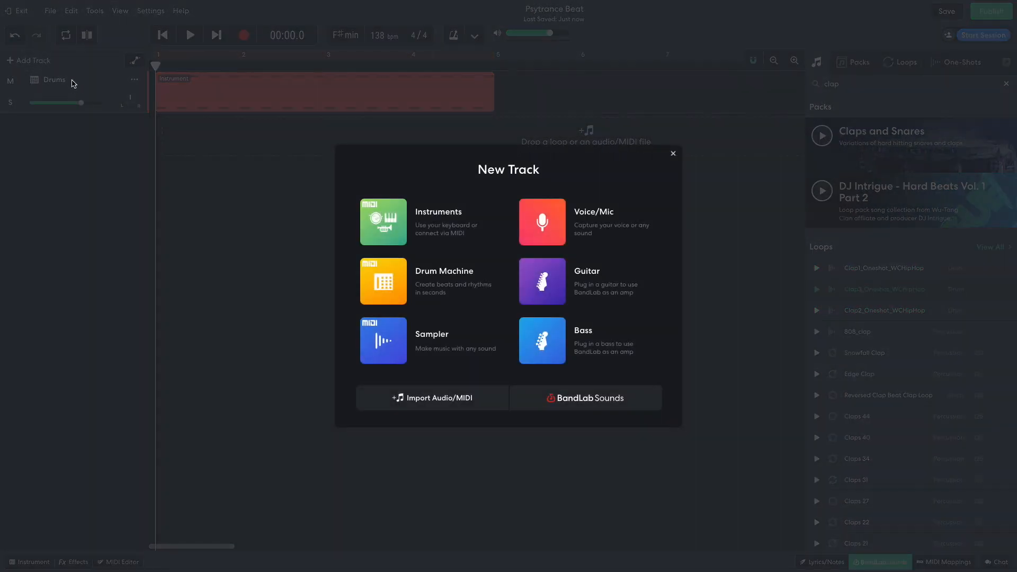
{"action": "left_click", "coordinate": [380, 336]}
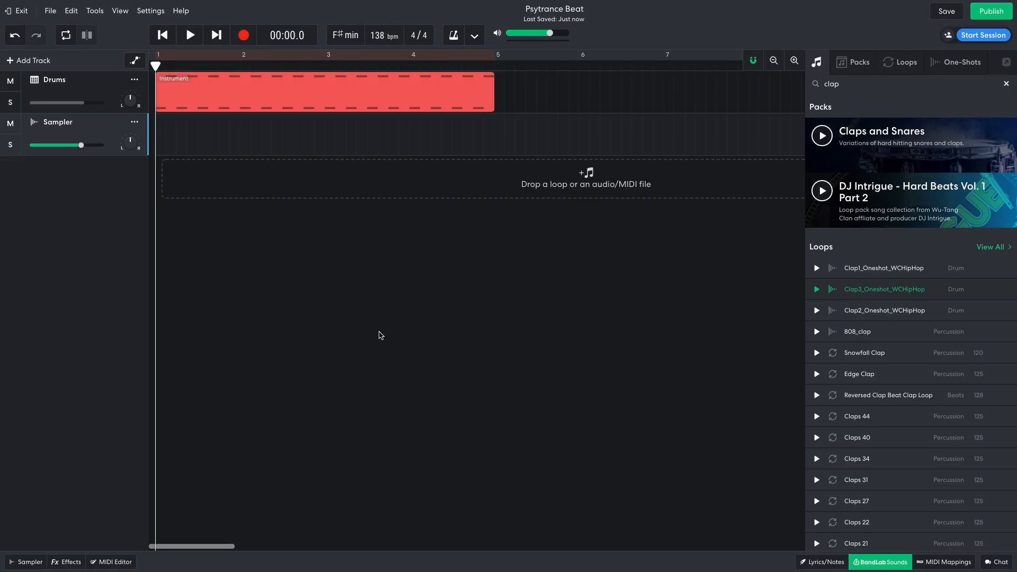
{"action": "left_click", "coordinate": [27, 562]}
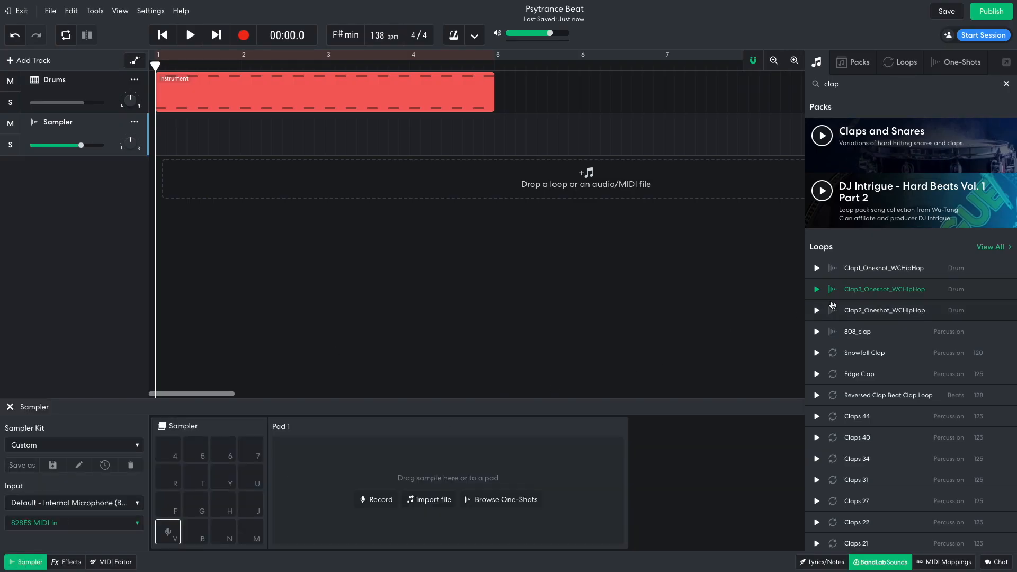
{"action": "left_click_drag", "start_coordinate": [852, 291], "coordinate": [165, 536]}
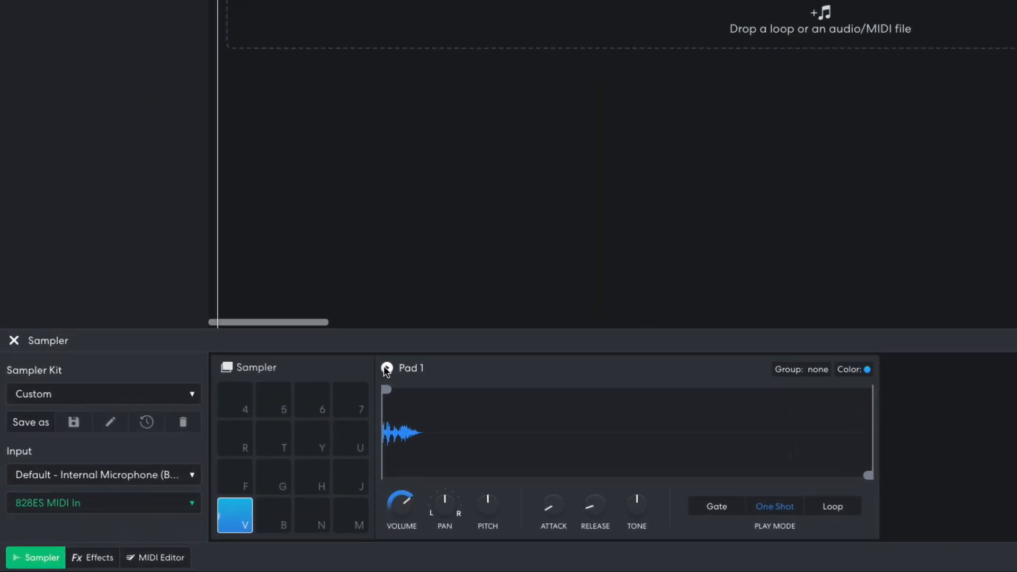
{"action": "left_click", "coordinate": [276, 427]}
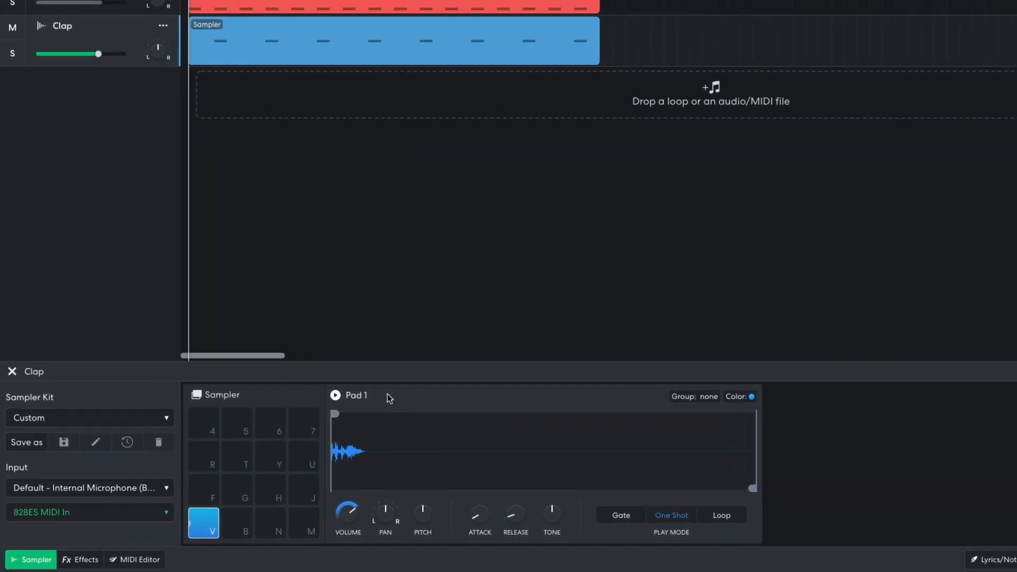
- Nudge the start point of the clap sample on Pad 1 and play the drums and clap together
{"action": "left_click_drag", "start_coordinate": [387, 390], "coordinate": [390, 390]}
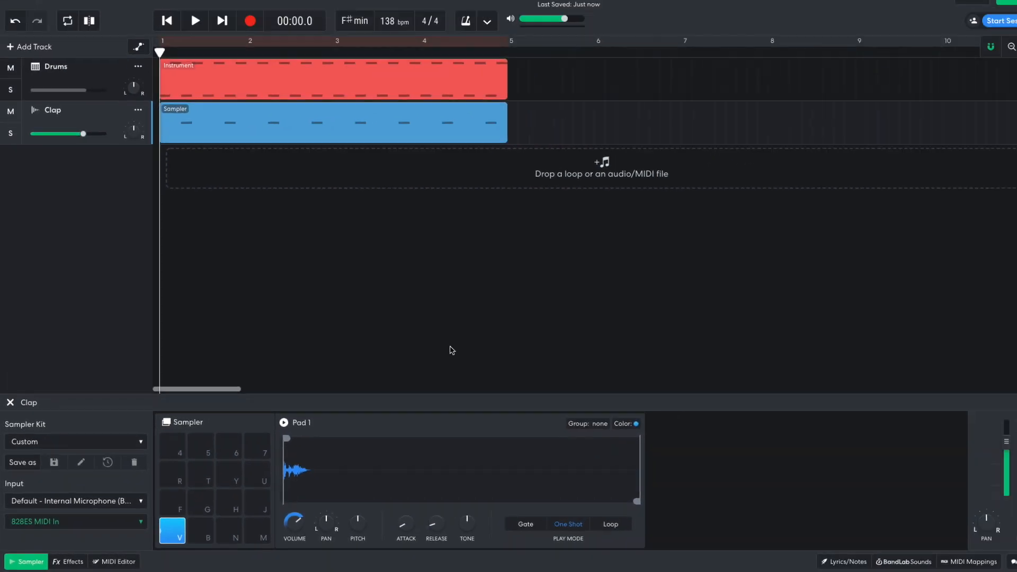
{"action": "key", "text": "space"}
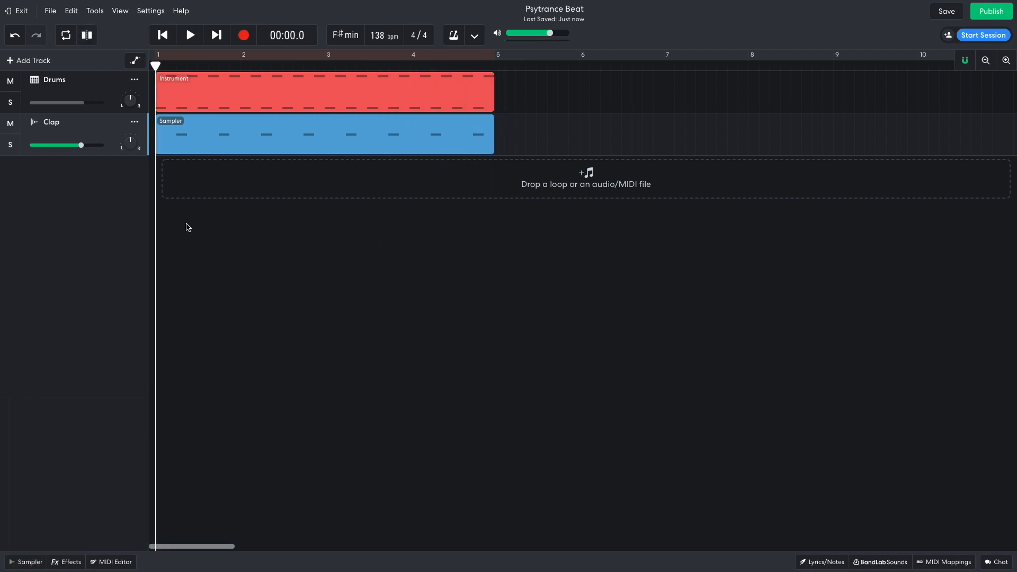
- Lower the volume of the Drums track and the Clap track
{"action": "mouse_move", "coordinate": [83, 105]}
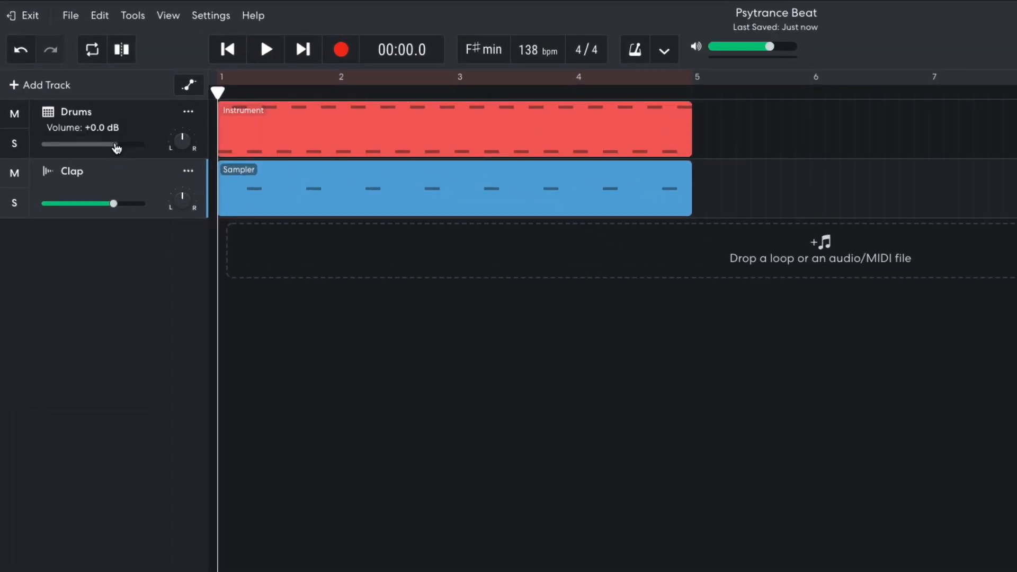
{"action": "left_click_drag", "start_coordinate": [116, 148], "coordinate": [102, 149]}
{"action": "left_click_drag", "start_coordinate": [114, 209], "coordinate": [94, 208]}
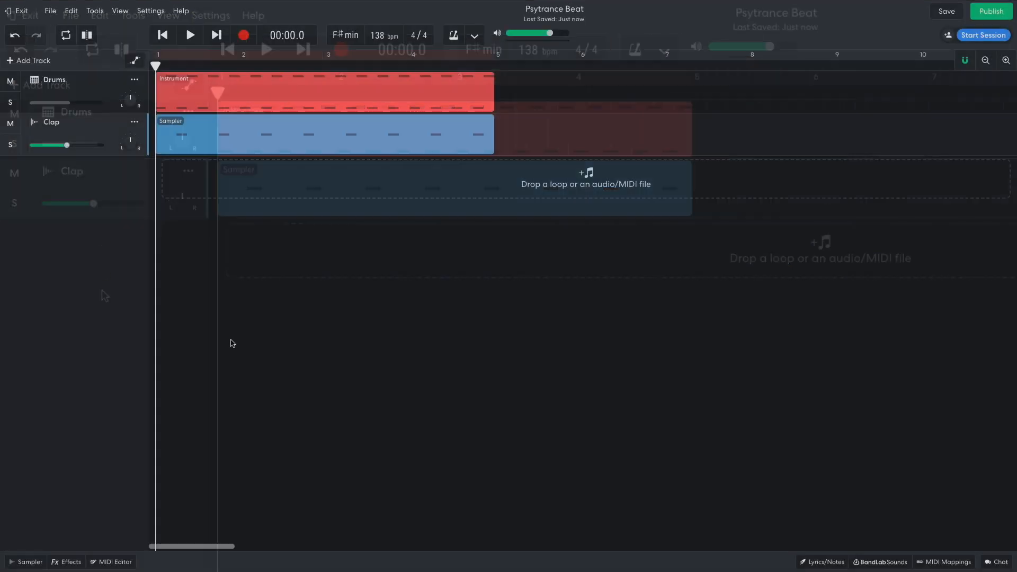
- Add an instrument track and load the Electro Saw Bass sound from the synth basses
{"action": "left_click", "coordinate": [33, 61]}
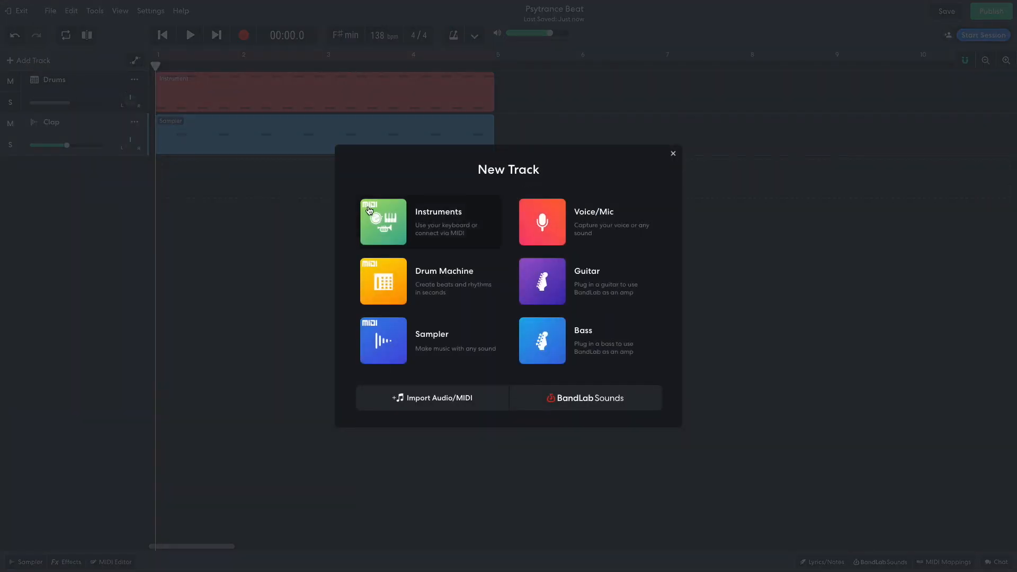
{"action": "left_click", "coordinate": [381, 220]}
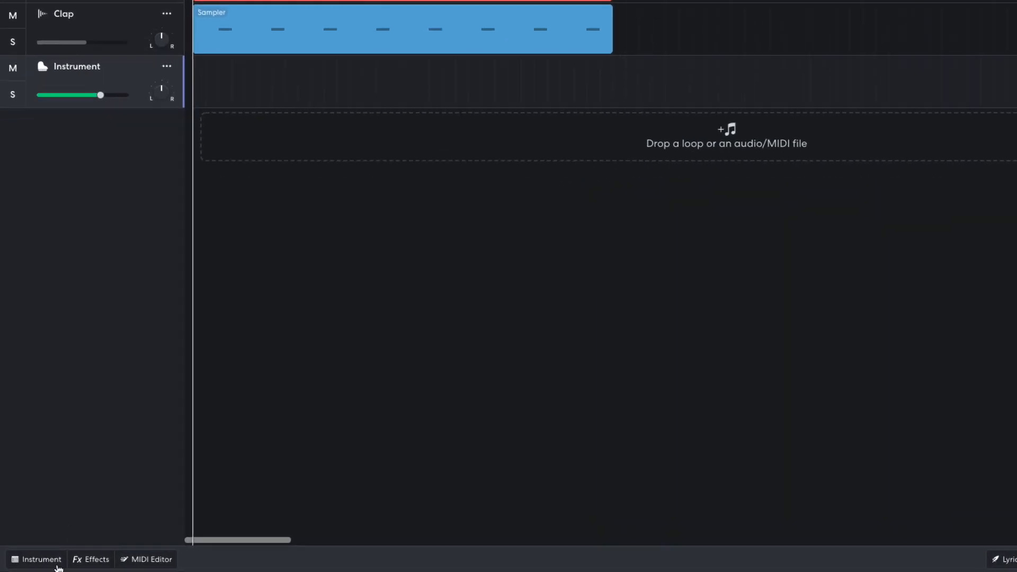
{"action": "left_click", "coordinate": [53, 563]}
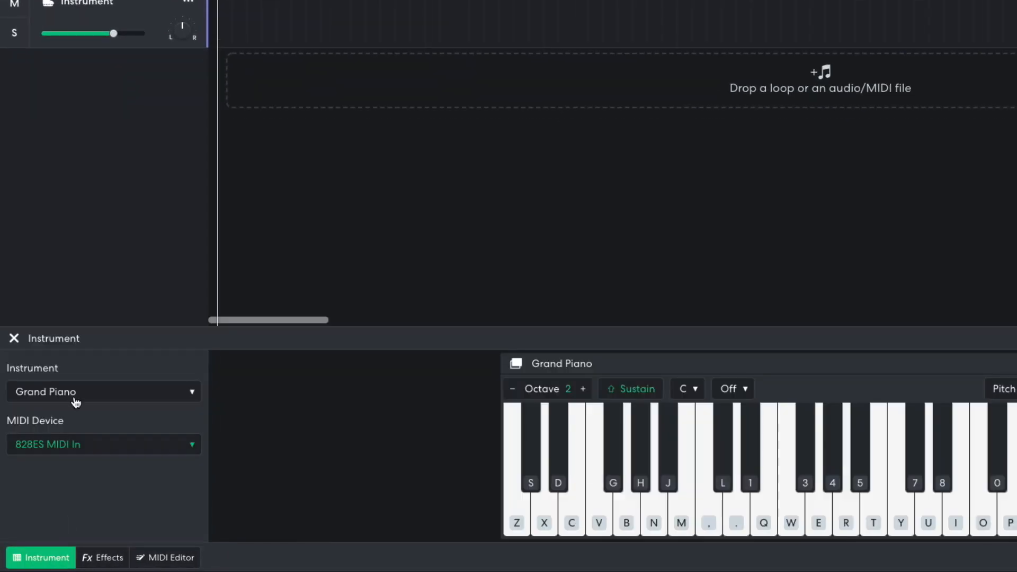
{"action": "left_click", "coordinate": [66, 413]}
{"action": "mouse_move", "coordinate": [111, 319]}
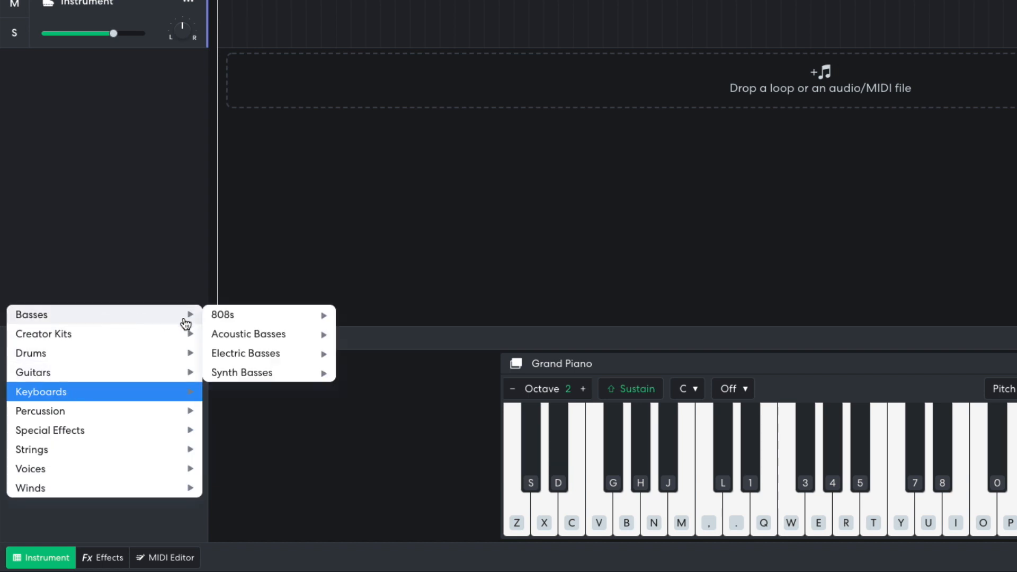
{"action": "mouse_move", "coordinate": [258, 373]}
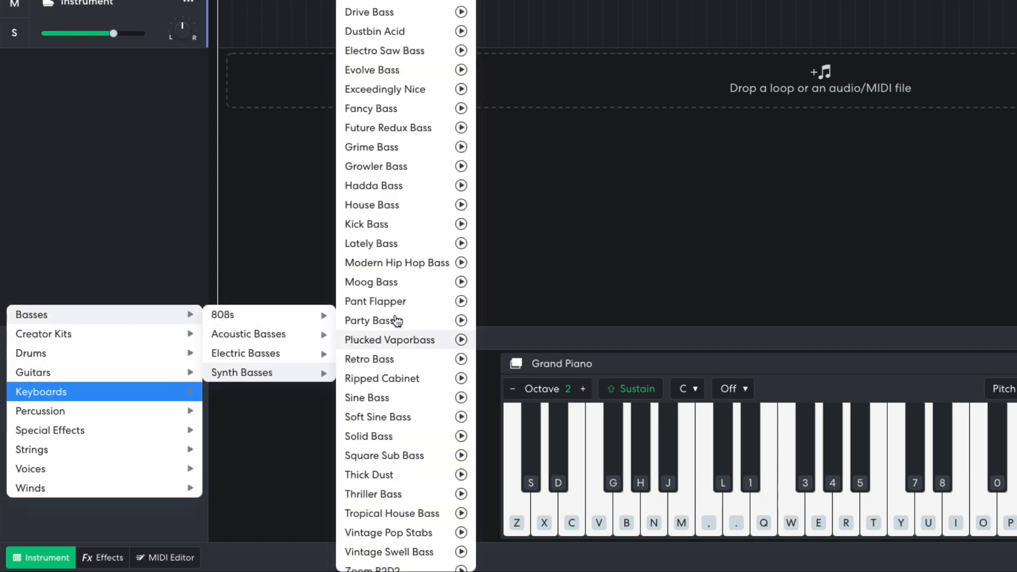
{"action": "left_click", "coordinate": [409, 57]}
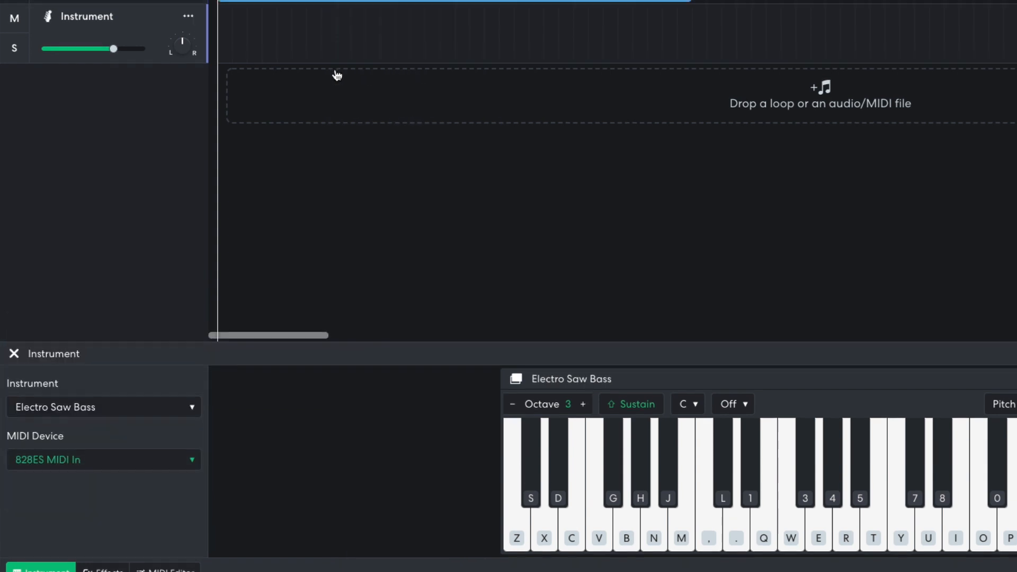
- Lower the volume of the bass track and play it together with the drums and clap
{"action": "scroll", "coordinate": [336, 73], "scroll_direction": "up", "scroll_amount": 3}
{"action": "left_click_drag", "start_coordinate": [113, 149], "coordinate": [90, 151]}
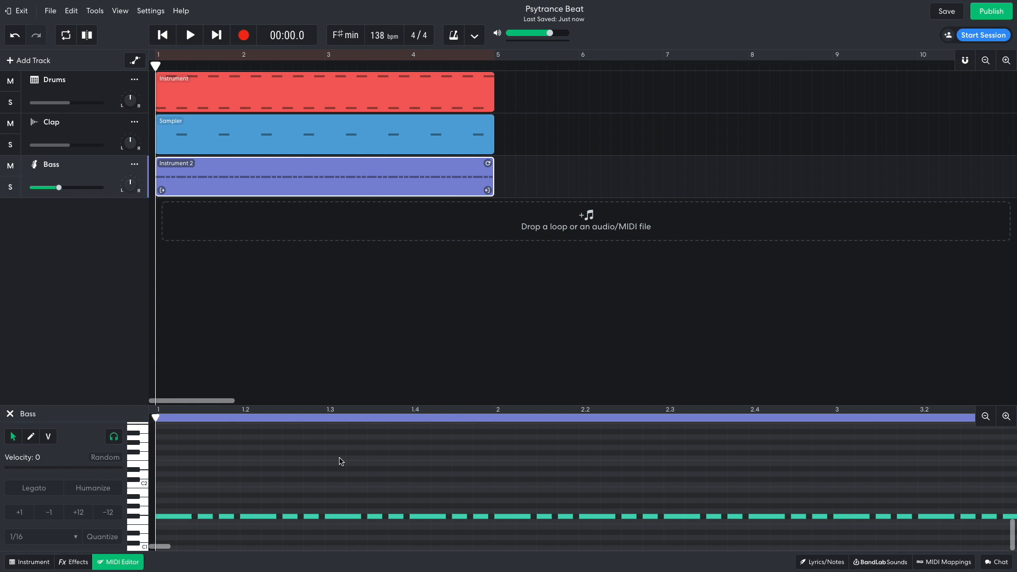
{"action": "key", "text": "space"}
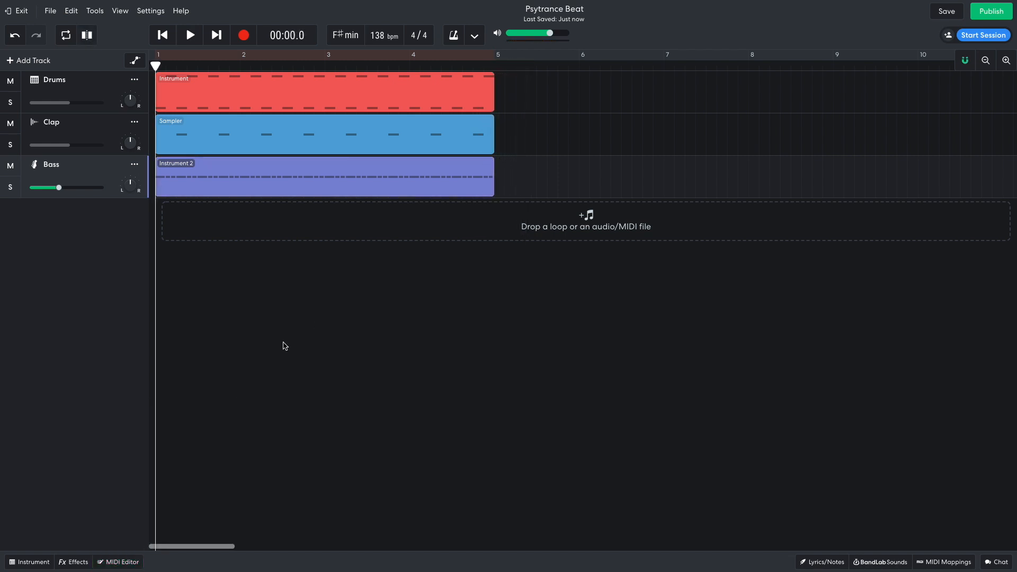
- Add the Auto Wah modulation effect to the Bass track
{"action": "left_click", "coordinate": [74, 562]}
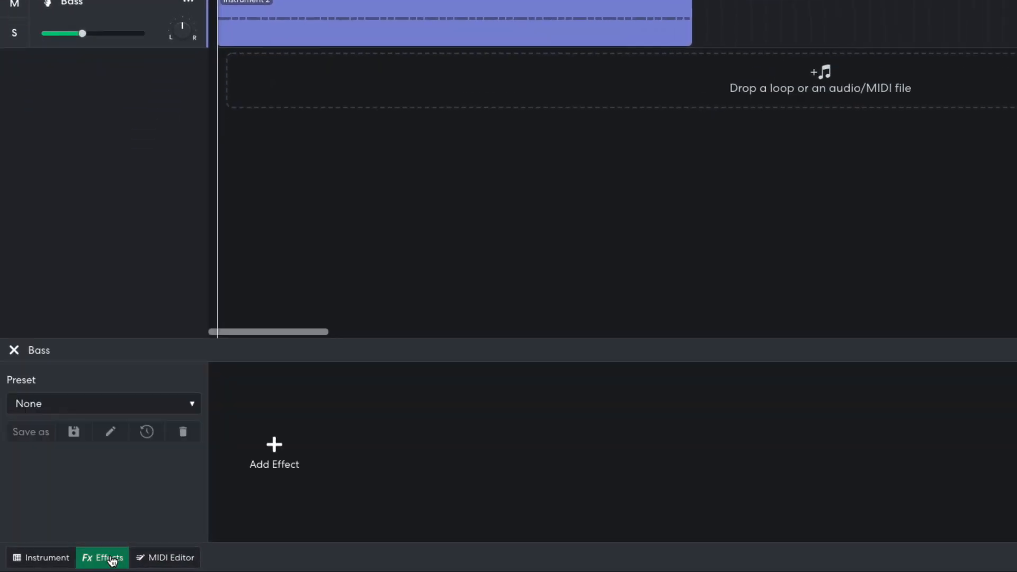
{"action": "left_click", "coordinate": [195, 481]}
{"action": "mouse_move", "coordinate": [258, 454]}
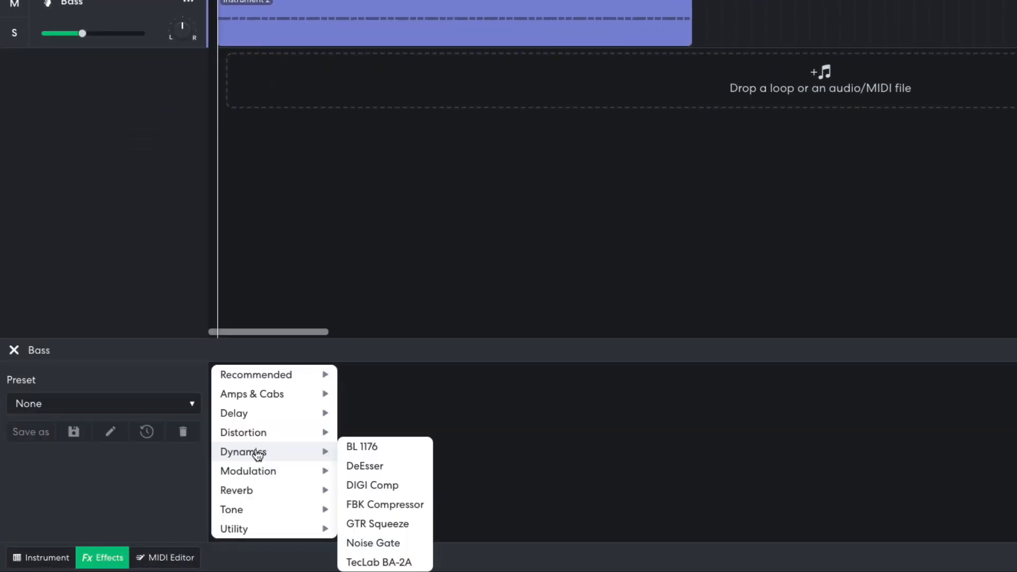
{"action": "mouse_move", "coordinate": [285, 473]}
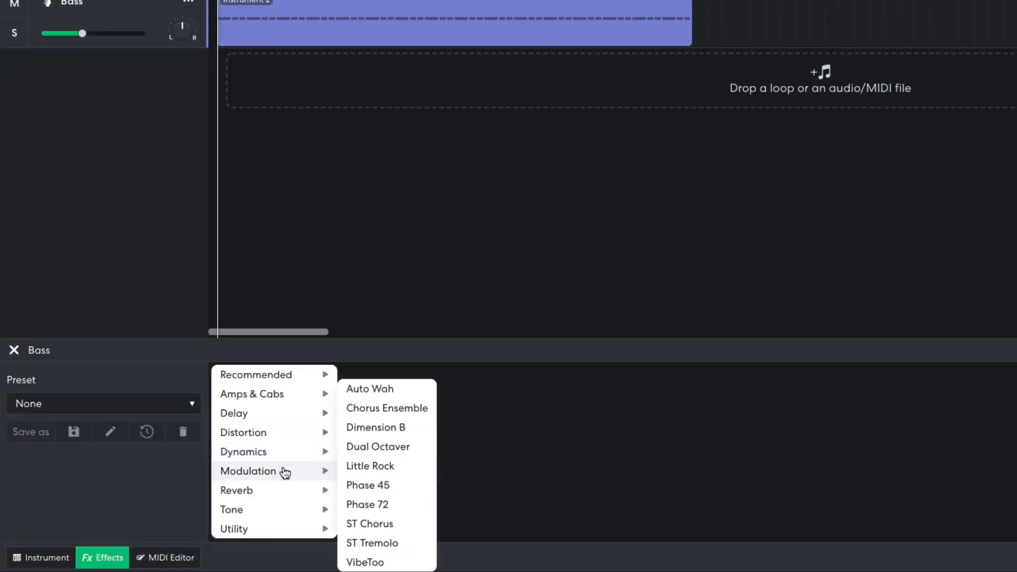
{"action": "left_click", "coordinate": [384, 393]}
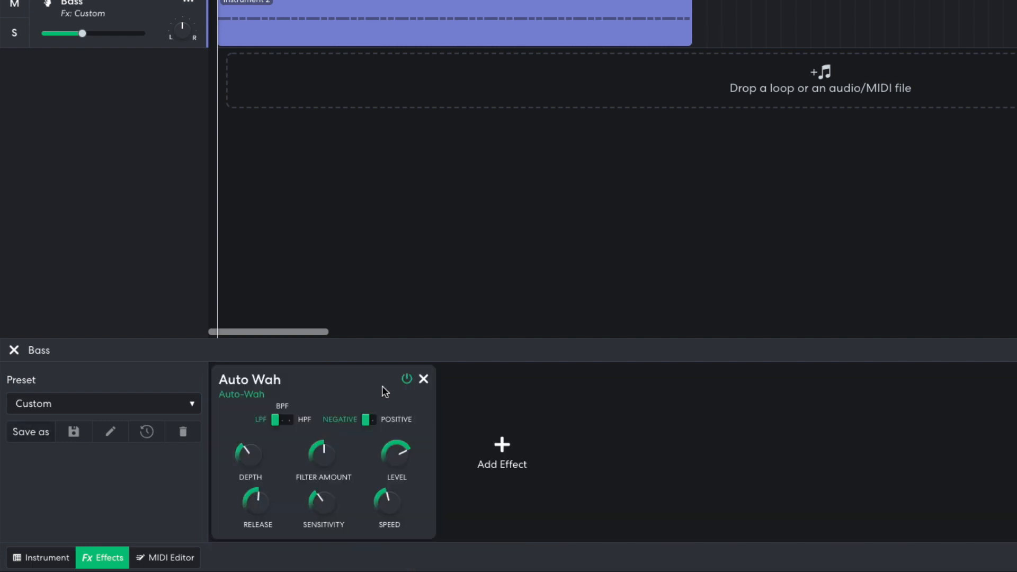
- Switch the Auto Wah to Positive, reduce its depth, filter amount and release, and play the result
{"action": "left_click", "coordinate": [371, 419]}
{"action": "left_click_drag", "start_coordinate": [249, 455], "coordinate": [236, 498]}
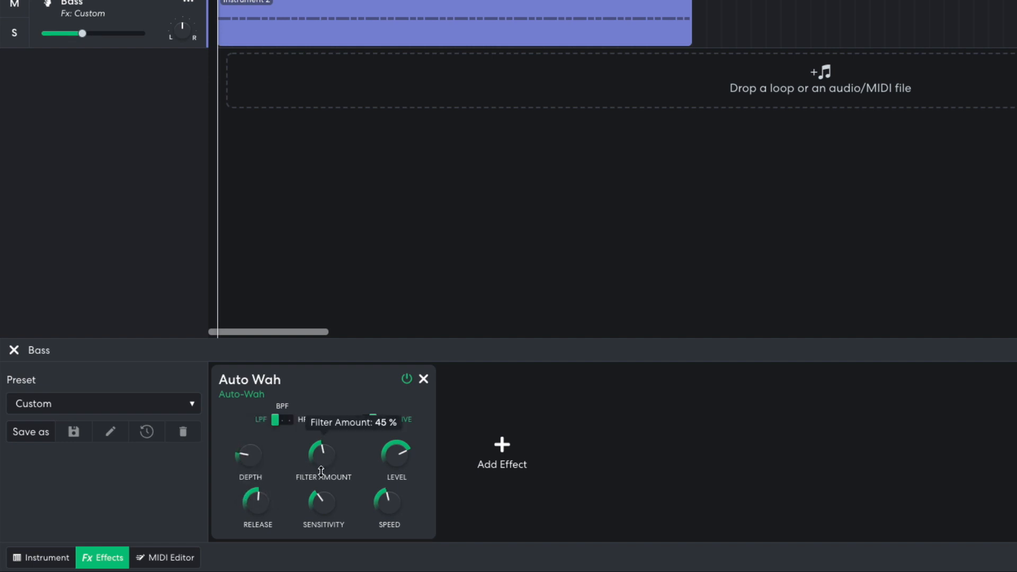
{"action": "left_click_drag", "start_coordinate": [321, 471], "coordinate": [303, 515]}
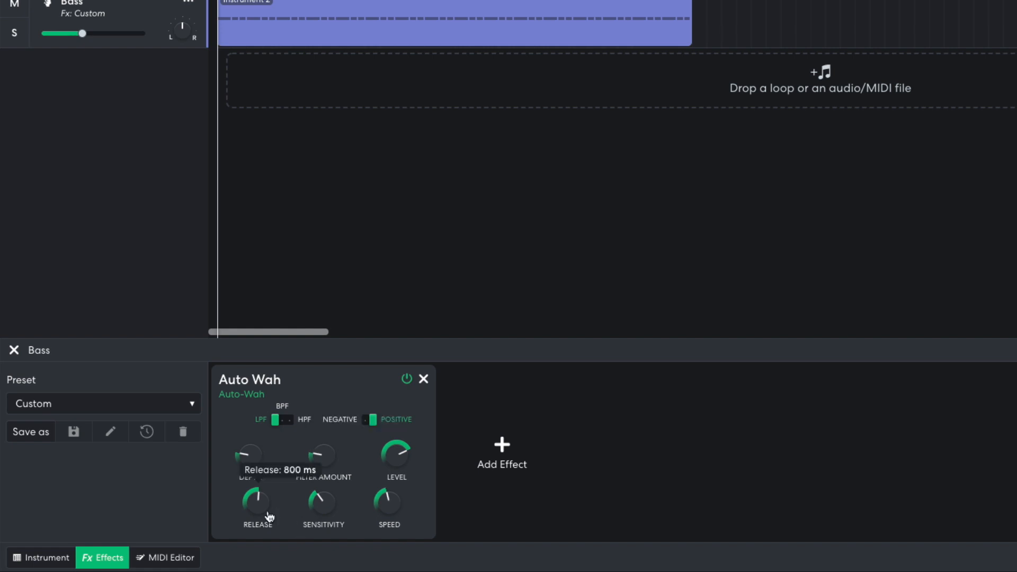
{"action": "left_click_drag", "start_coordinate": [260, 503], "coordinate": [252, 552]}
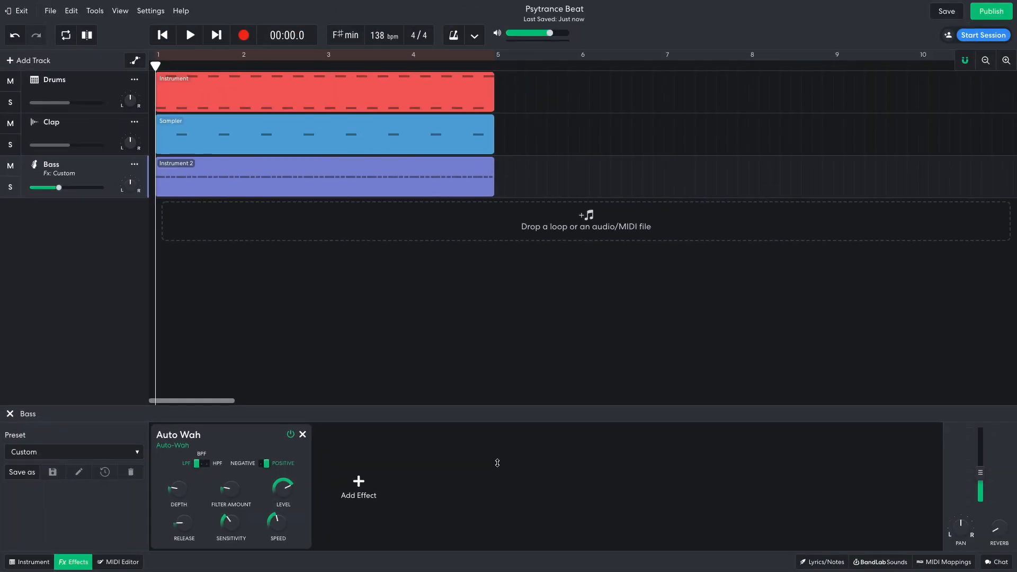
{"action": "key", "text": "space"}
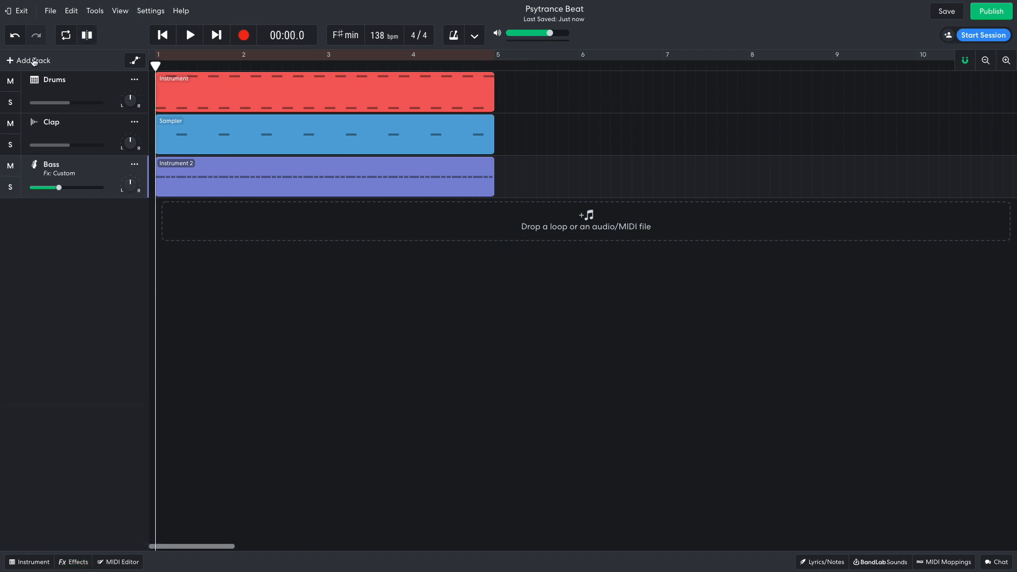
- Add another instrument track and load the Trance Pluck sound from the synth keys
{"action": "left_click", "coordinate": [33, 62]}
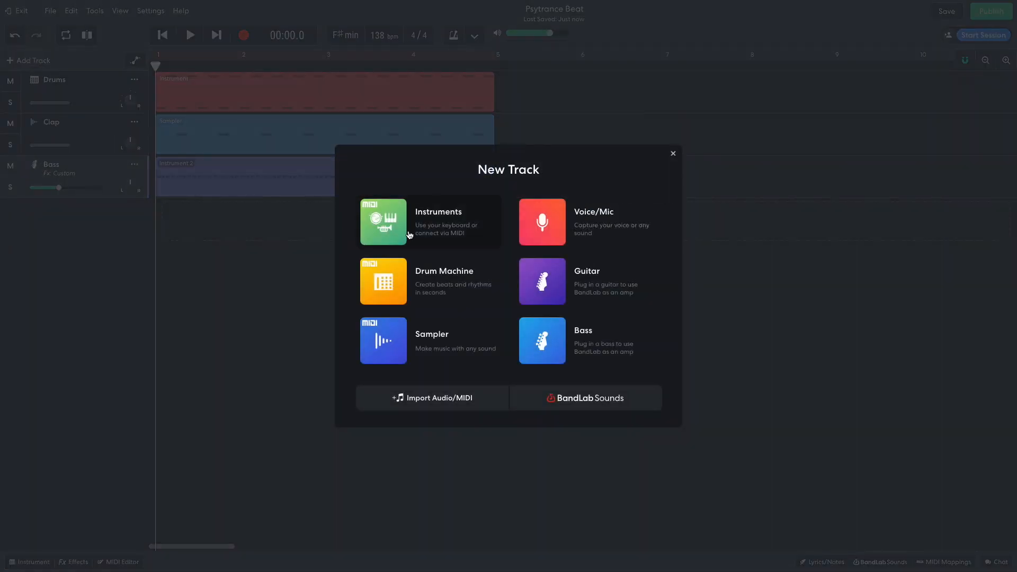
{"action": "left_click", "coordinate": [409, 233]}
{"action": "left_click", "coordinate": [29, 562]}
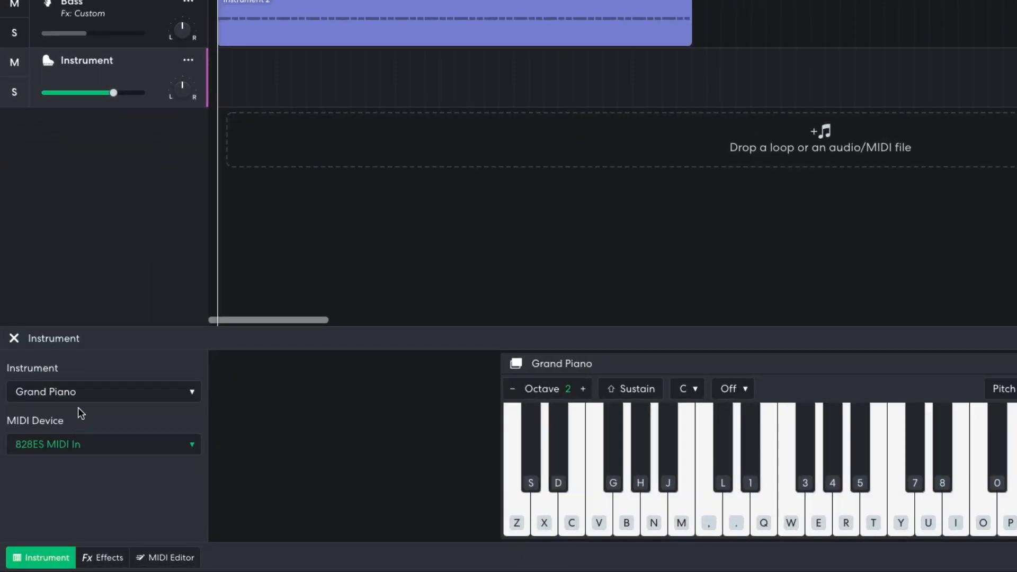
{"action": "left_click", "coordinate": [62, 449]}
{"action": "mouse_move", "coordinate": [268, 415]}
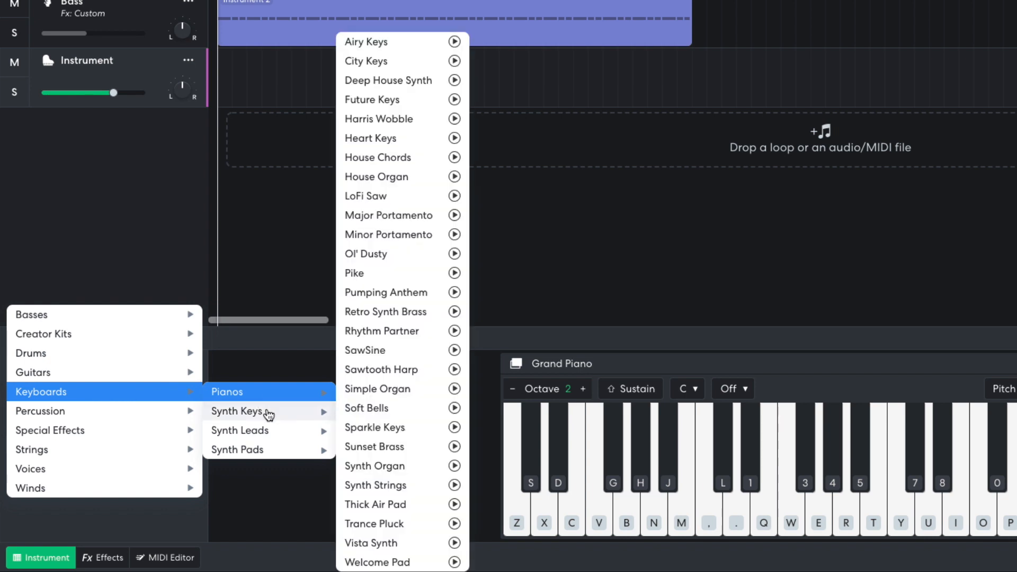
{"action": "left_click", "coordinate": [393, 523]}
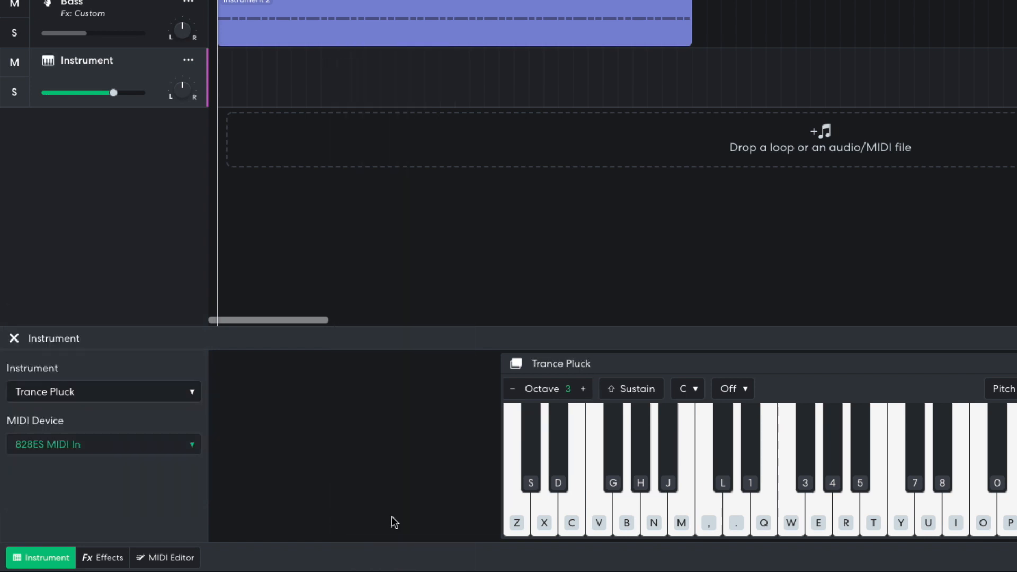
- Lower the volume of the Trance Pluck track and play the stab pattern with the other tracks
{"action": "mouse_move", "coordinate": [114, 97]}
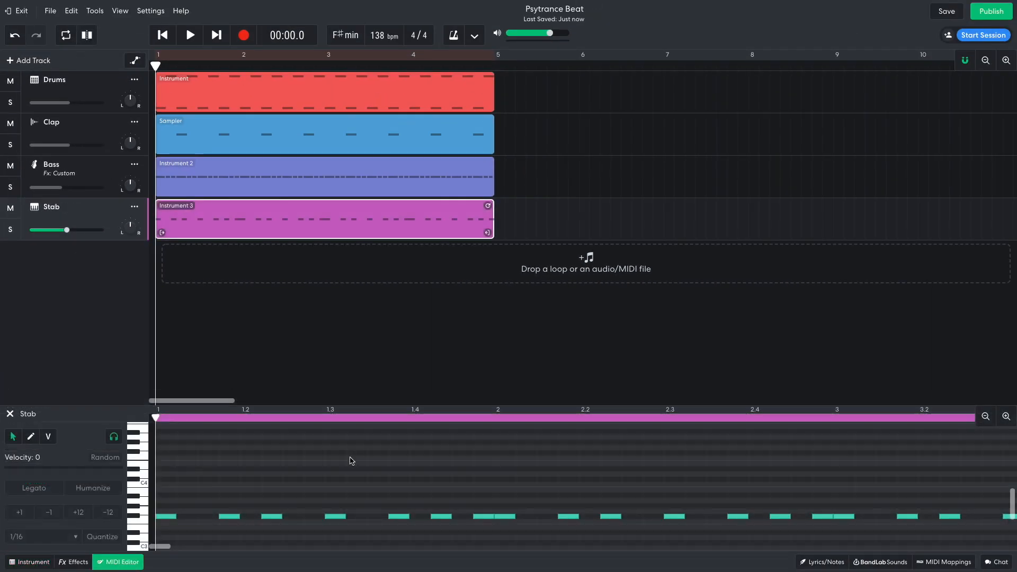
{"action": "key", "text": "space"}
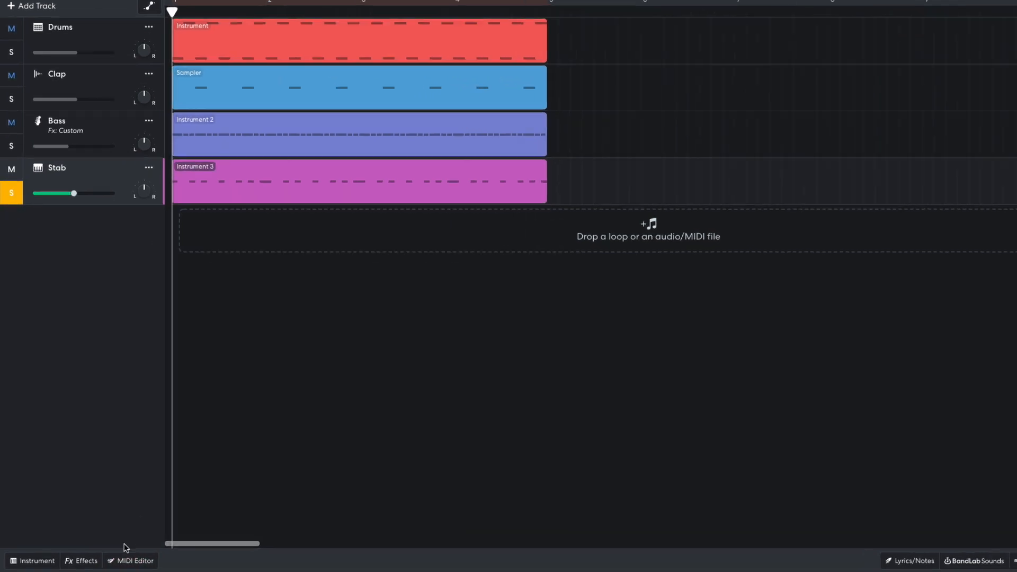
- Add the Filter Echo delay effect to the Stab track
{"action": "left_click", "coordinate": [81, 561]}
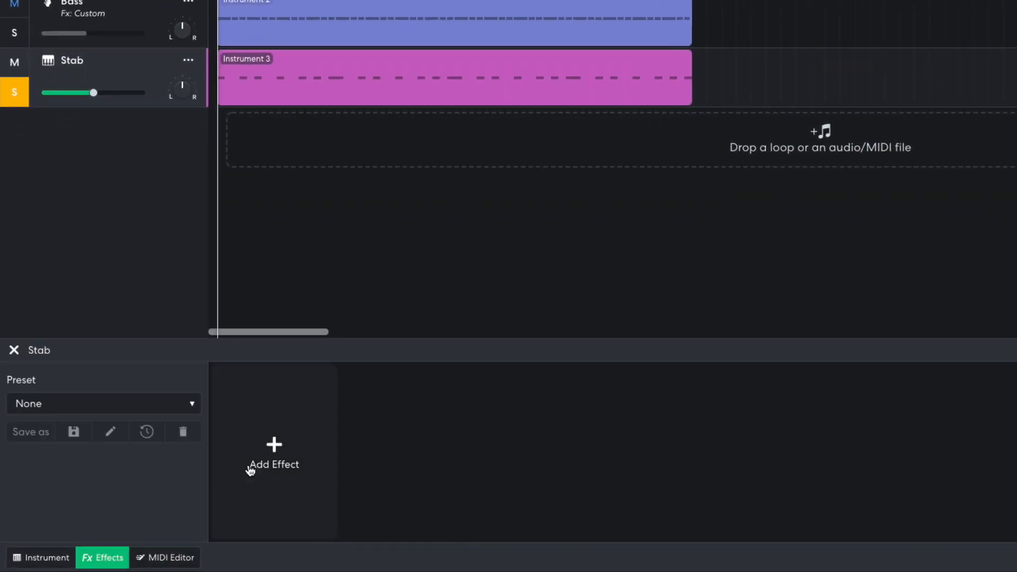
{"action": "left_click", "coordinate": [198, 490]}
{"action": "mouse_move", "coordinate": [294, 417]}
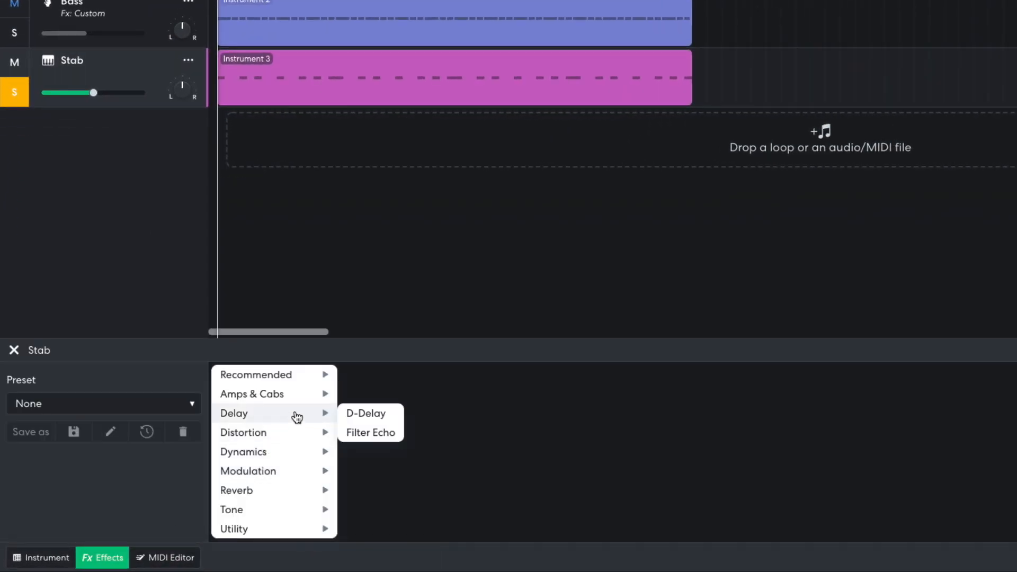
{"action": "left_click", "coordinate": [359, 430]}
- Reduce the Filter Echo's mix, delay and cutoff, set its feedback to 60 %, and play the soloed stab
{"action": "mouse_move", "coordinate": [259, 440]}
{"action": "left_click_drag", "start_coordinate": [233, 463], "coordinate": [230, 486]}
{"action": "mouse_move", "coordinate": [291, 456]}
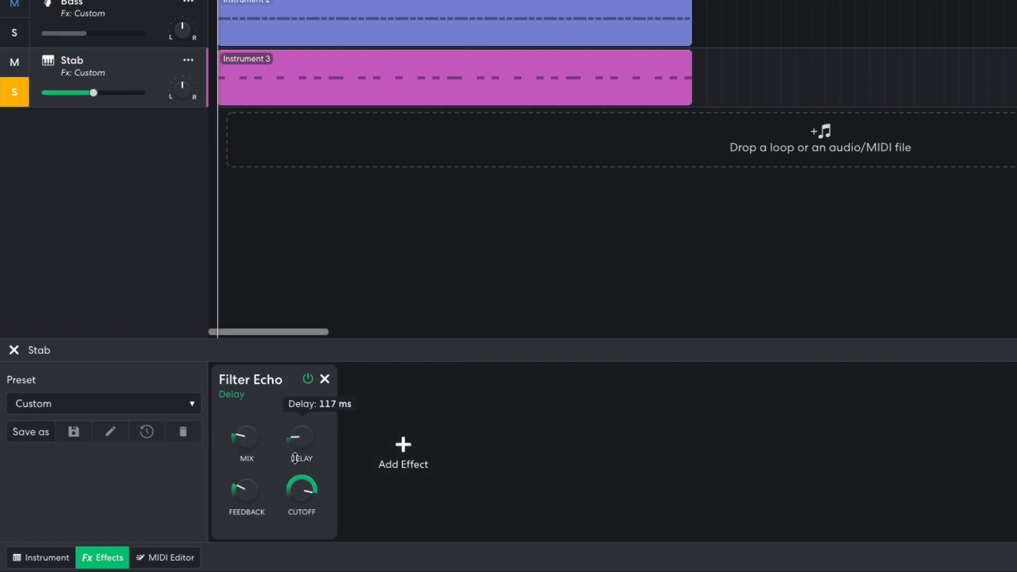
{"action": "mouse_move", "coordinate": [251, 491]}
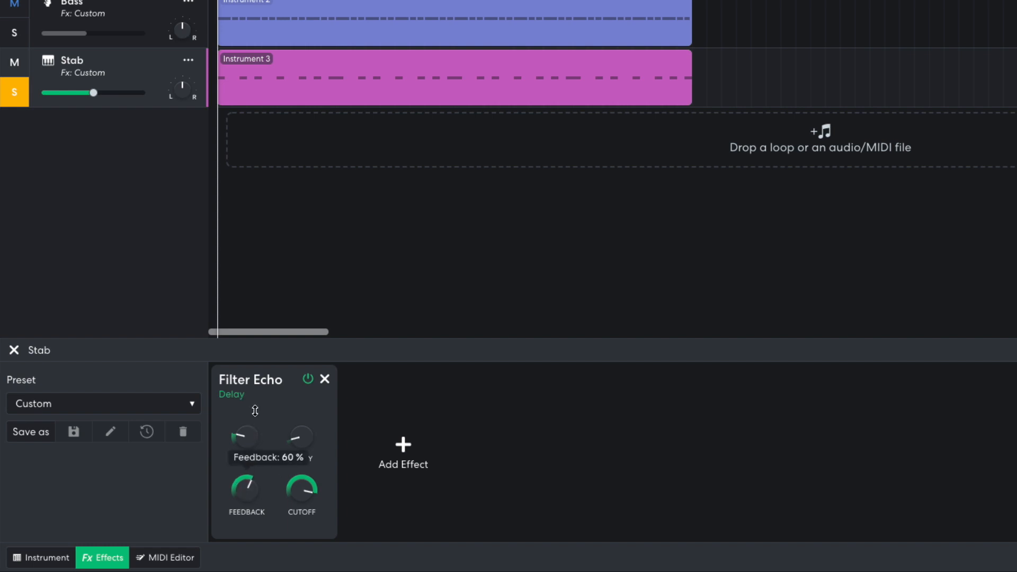
{"action": "mouse_move", "coordinate": [300, 482]}
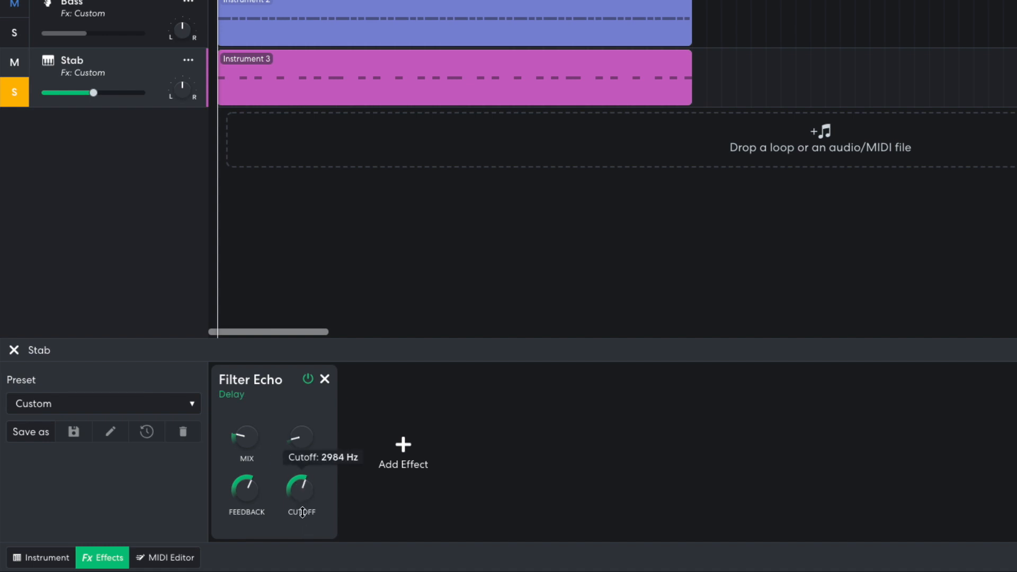
{"action": "left_click_drag", "start_coordinate": [301, 532], "coordinate": [301, 537]}
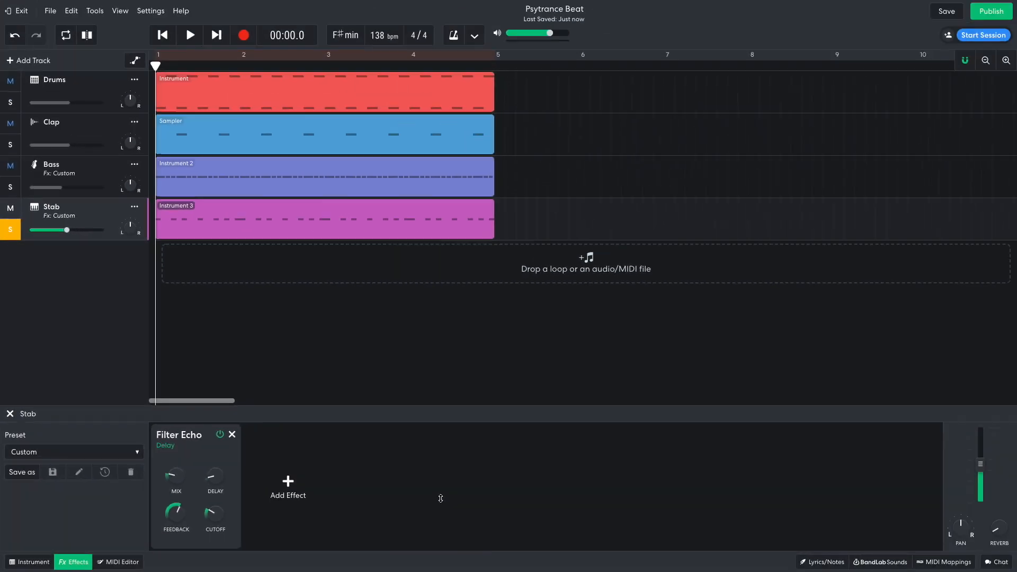
{"action": "key", "text": "space"}
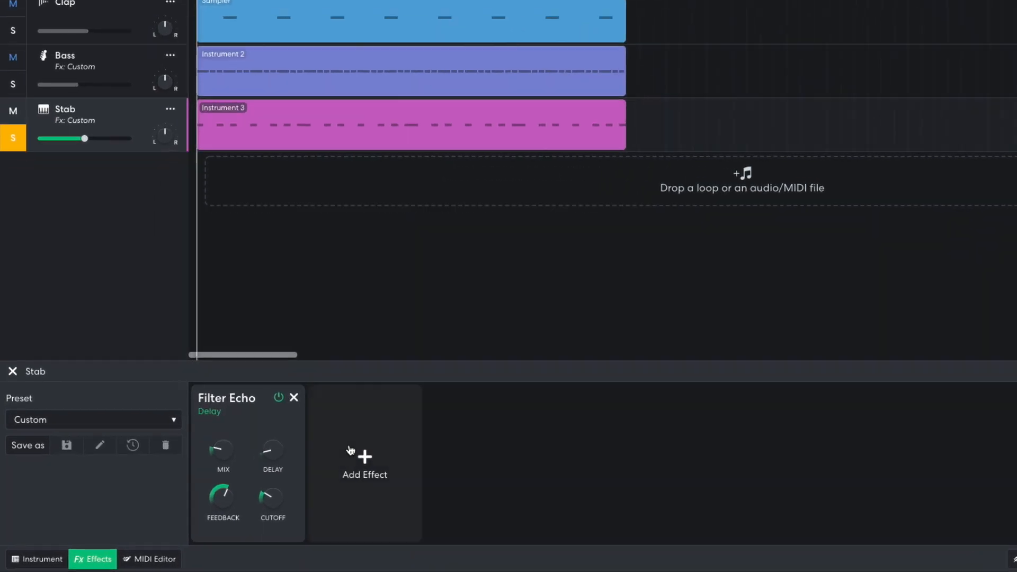
- Add a Studio Reverb after the Filter Echo on the Stab track, reduce its color and play the stab
{"action": "left_click", "coordinate": [350, 450]}
{"action": "mouse_move", "coordinate": [413, 496]}
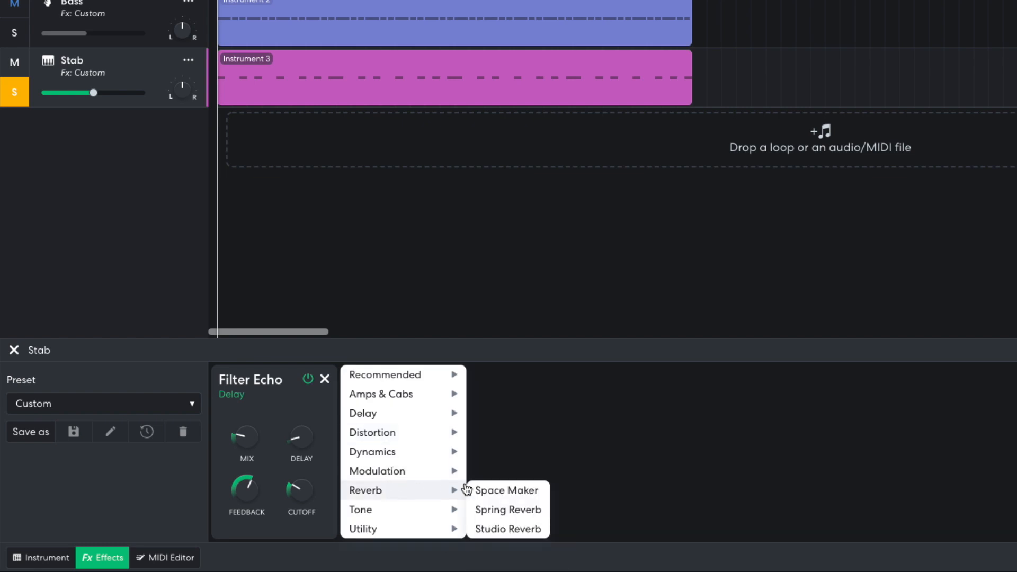
{"action": "left_click", "coordinate": [506, 528]}
{"action": "left_click_drag", "start_coordinate": [378, 488], "coordinate": [378, 543]}
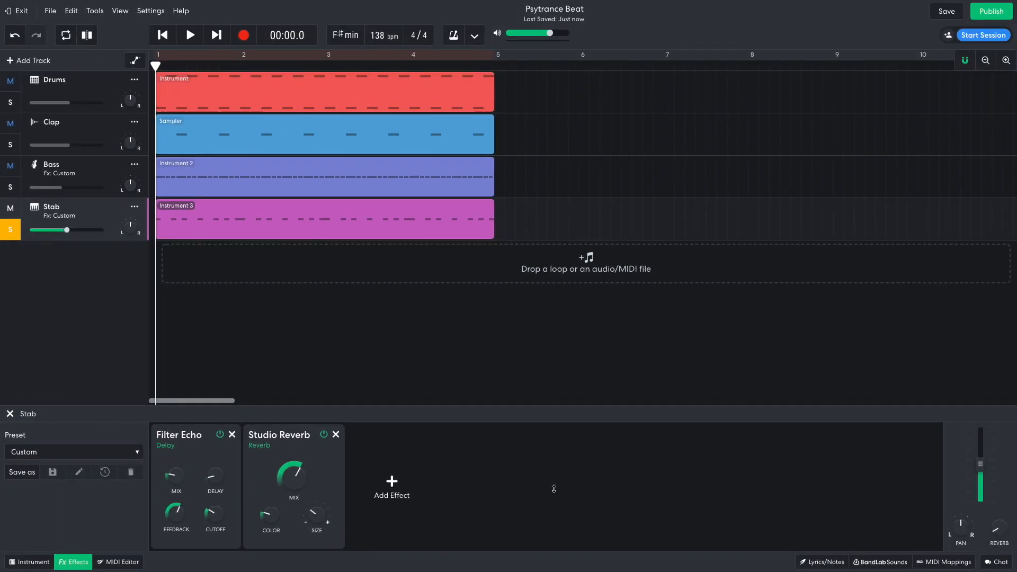
{"action": "key", "text": "space"}
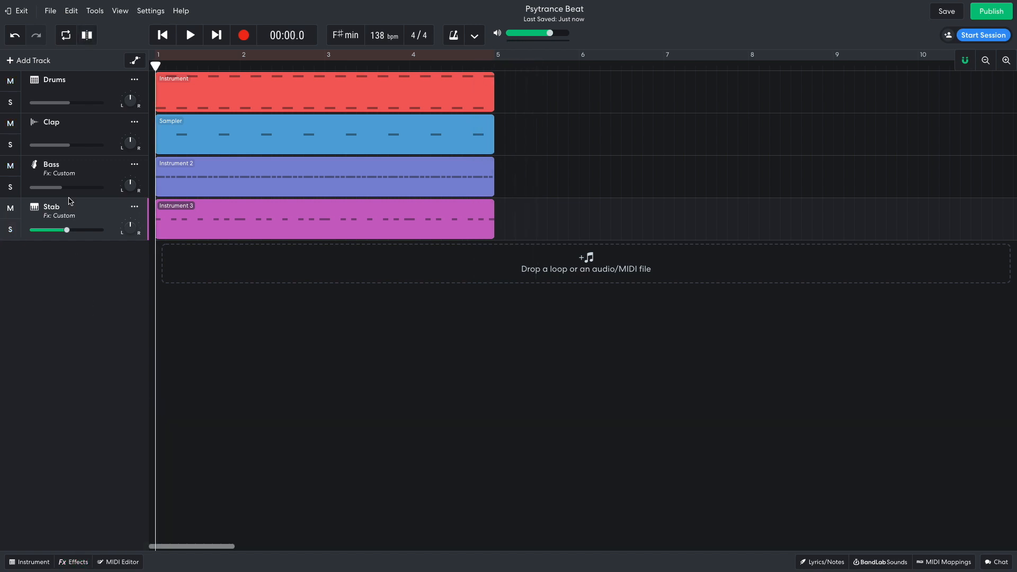
- Add an instrument track with the Two Saw Detune synth lead and play the lead pattern with the other tracks
{"action": "left_click", "coordinate": [51, 68]}
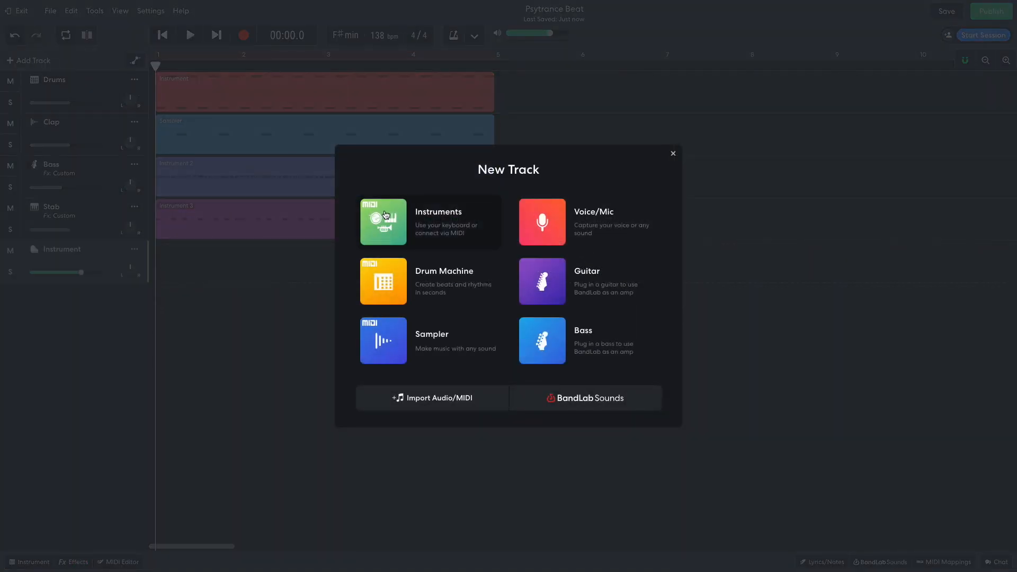
{"action": "left_click", "coordinate": [385, 214]}
{"action": "left_click", "coordinate": [31, 562]}
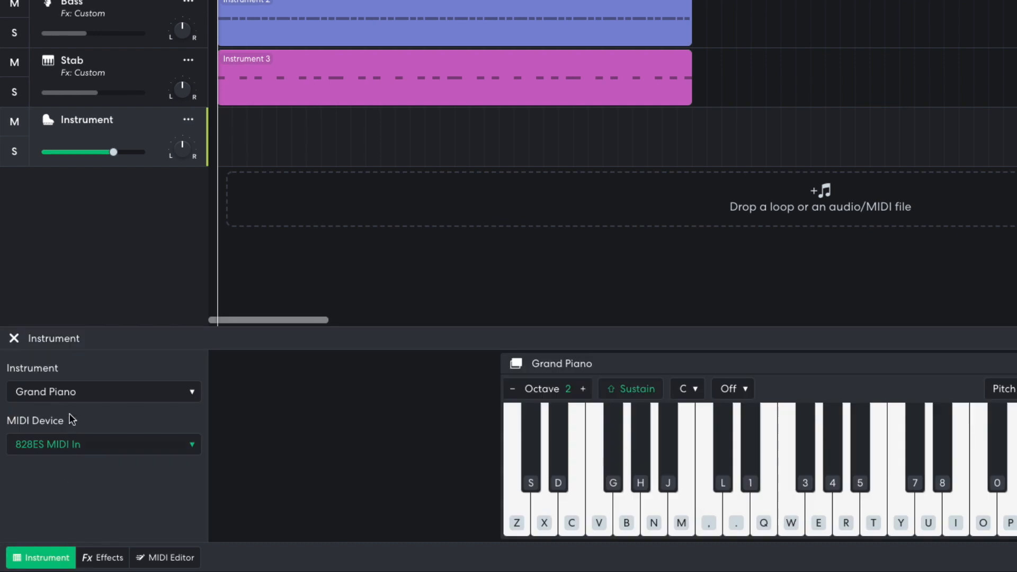
{"action": "left_click", "coordinate": [78, 392]}
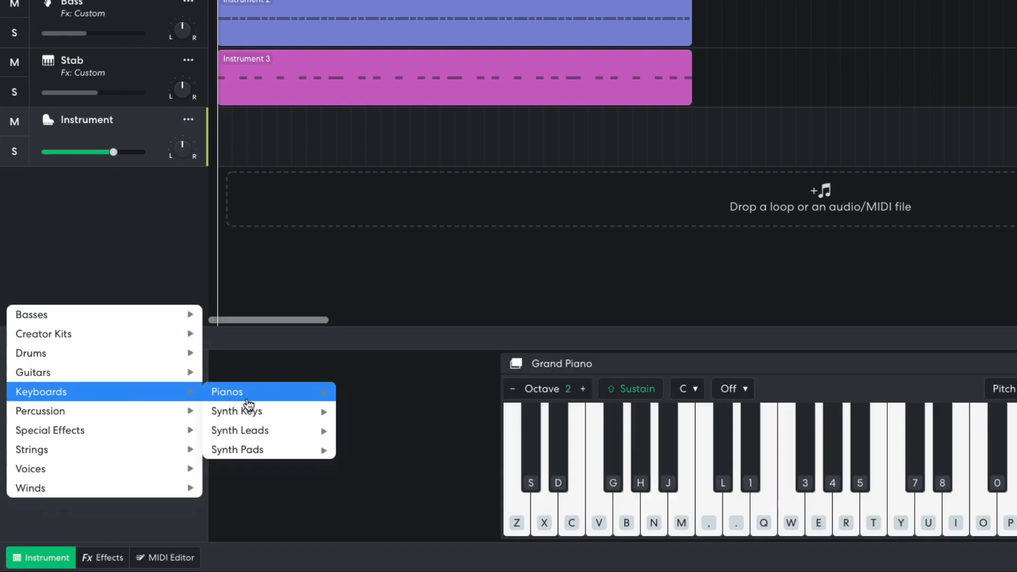
{"action": "mouse_move", "coordinate": [261, 433]}
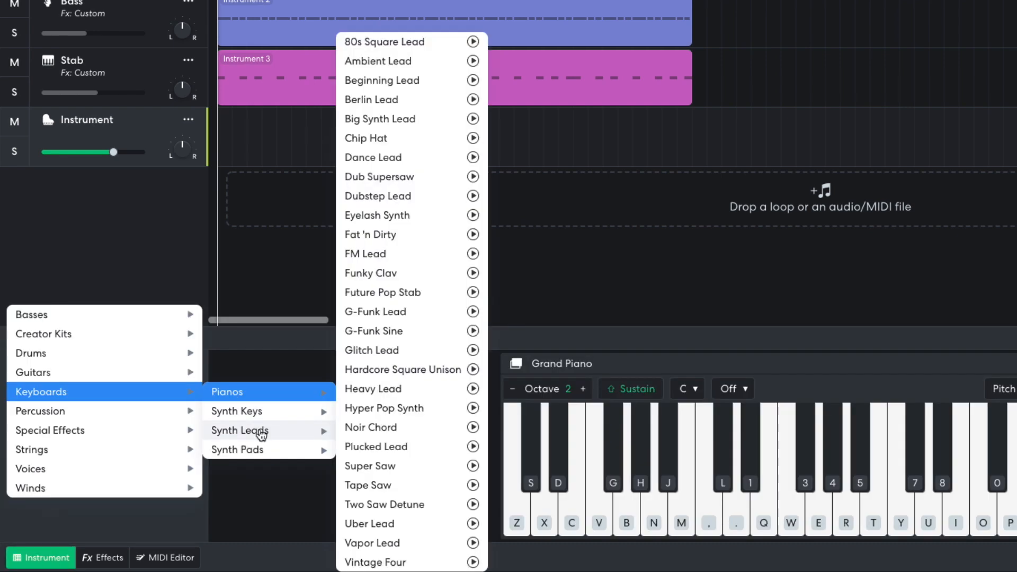
{"action": "left_click", "coordinate": [395, 505]}
{"action": "mouse_move", "coordinate": [116, 154]}
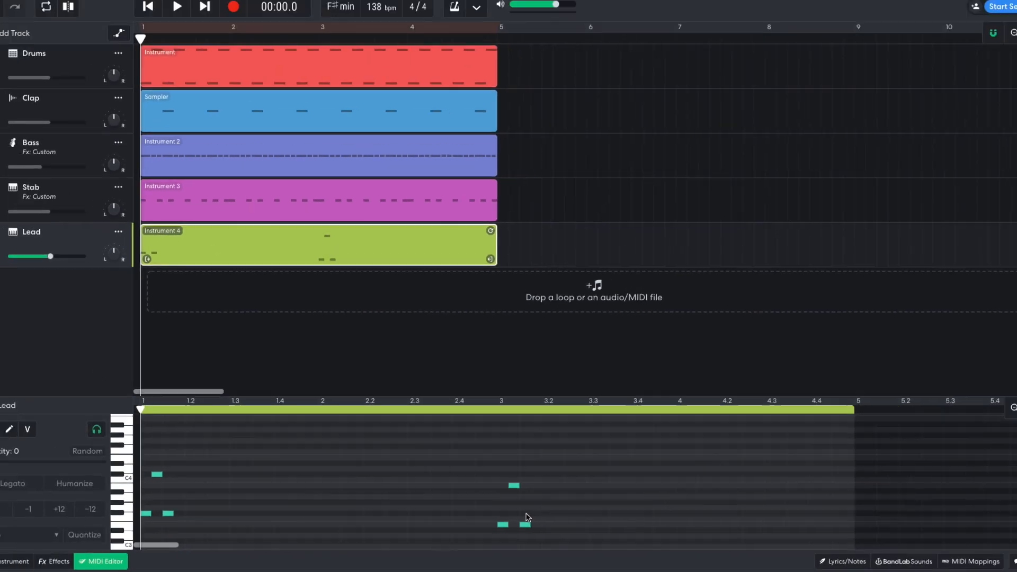
{"action": "key", "text": "space"}
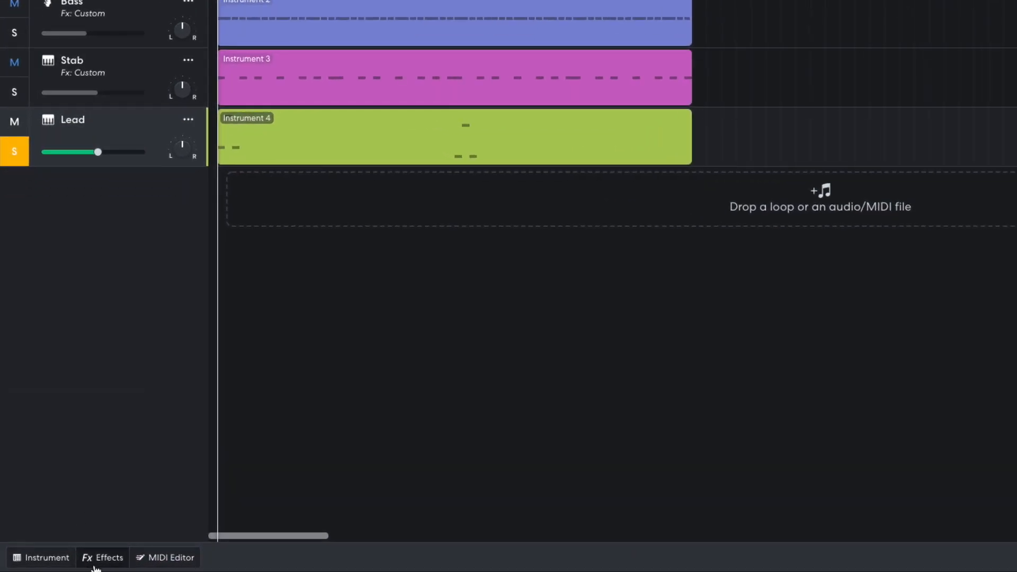
- Add a Multi Filter effect to the Lead track and set its filter type to Highpass
{"action": "left_click", "coordinate": [72, 561]}
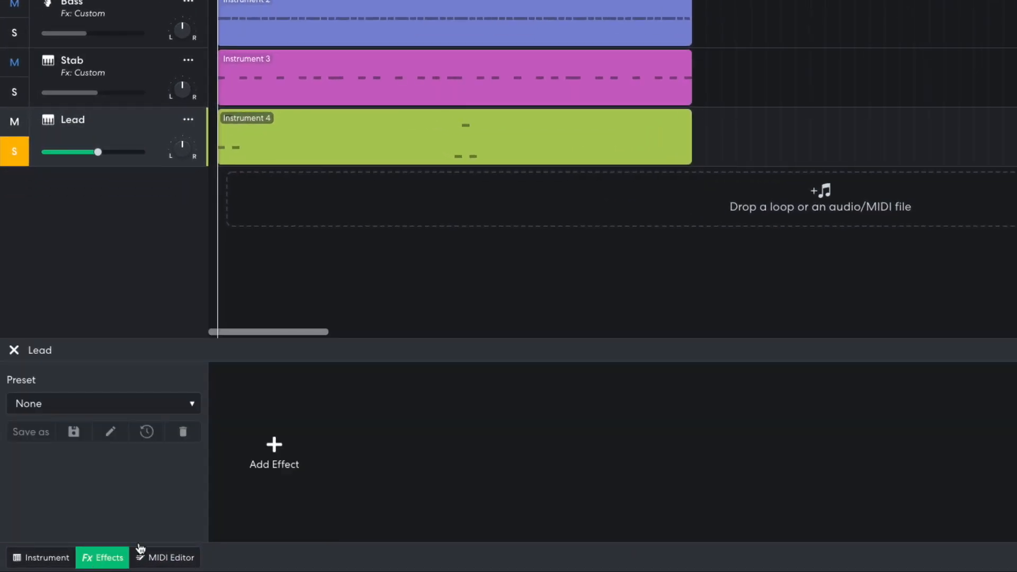
{"action": "left_click", "coordinate": [263, 457]}
{"action": "mouse_move", "coordinate": [264, 511]}
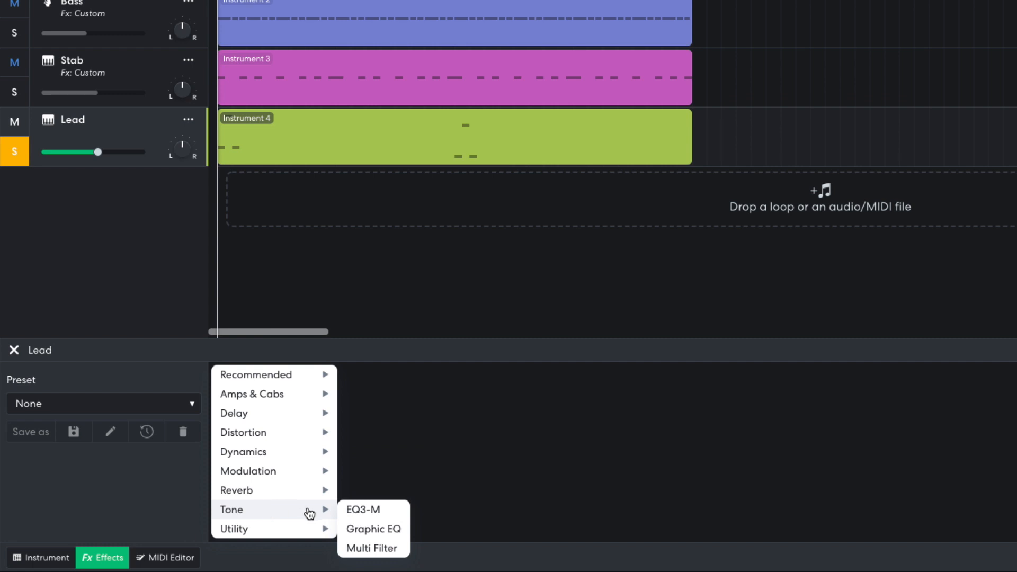
{"action": "left_click", "coordinate": [373, 548]}
{"action": "left_click", "coordinate": [311, 531]}
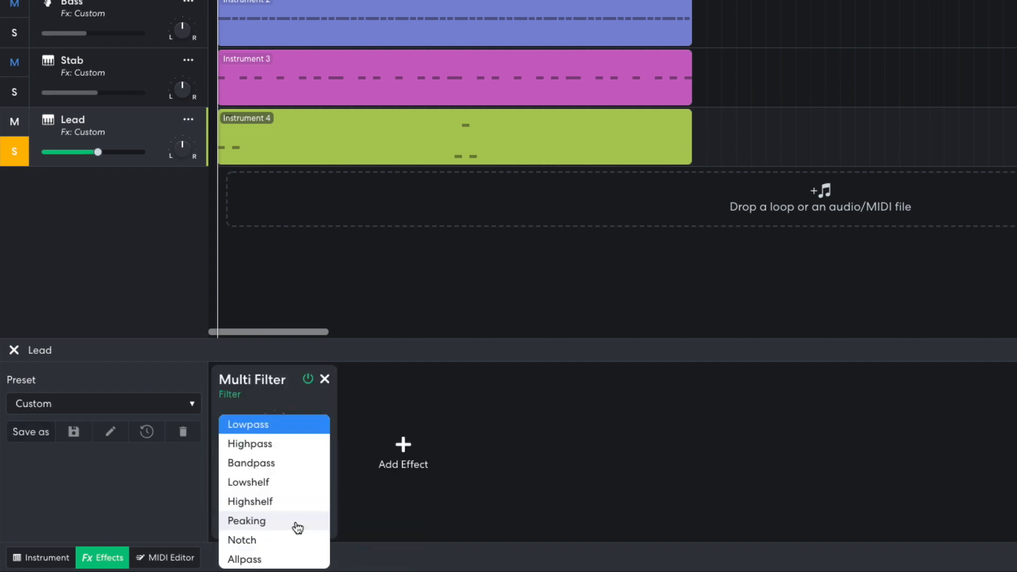
{"action": "left_click", "coordinate": [282, 445]}
{"action": "mouse_move", "coordinate": [241, 481]}
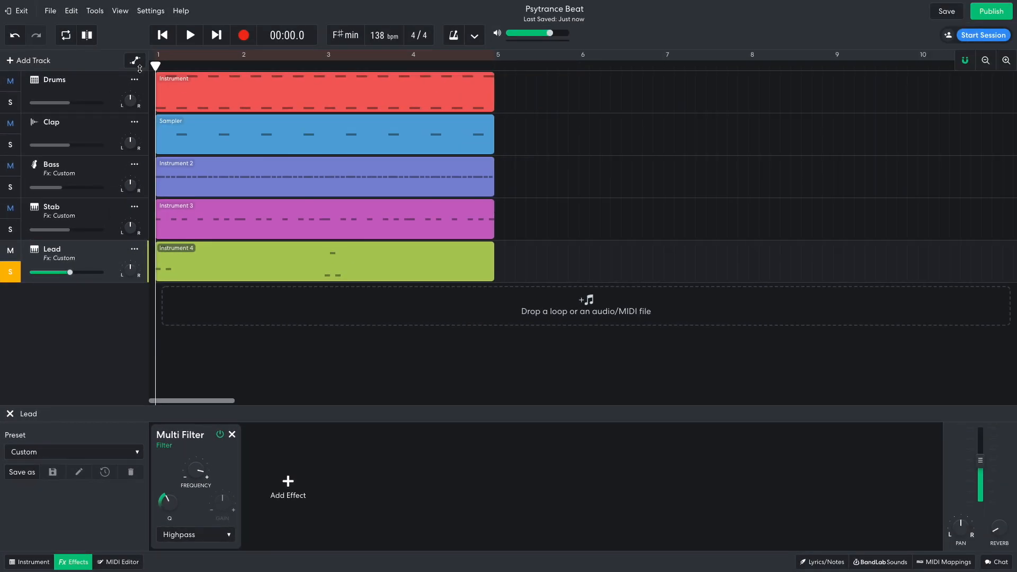
- Automate the Lead's Multi Filter frequency to rise at the start, hold, and fall to 115 Hz after bar 3, then play it
{"action": "left_click", "coordinate": [137, 62]}
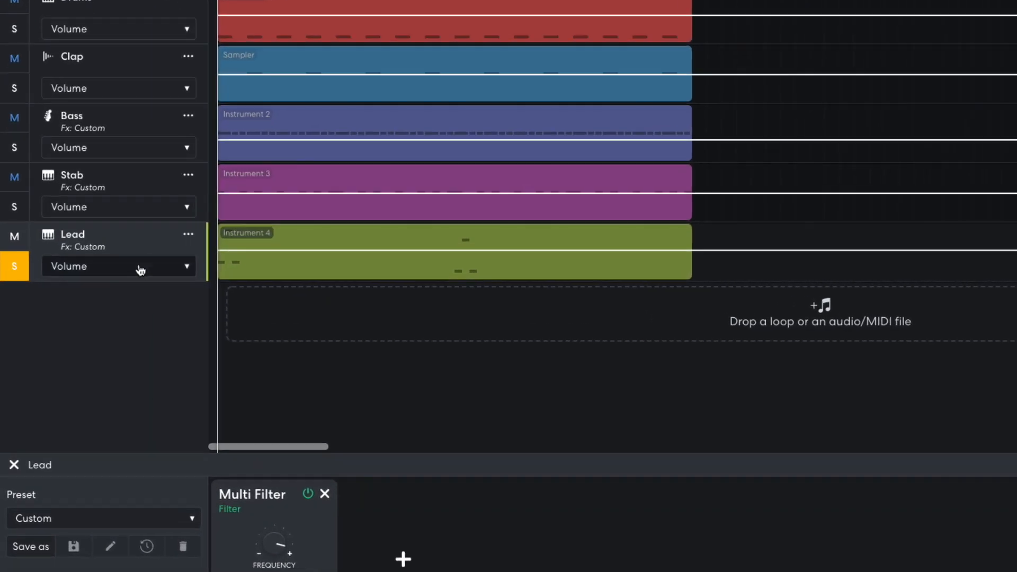
{"action": "left_click", "coordinate": [99, 275]}
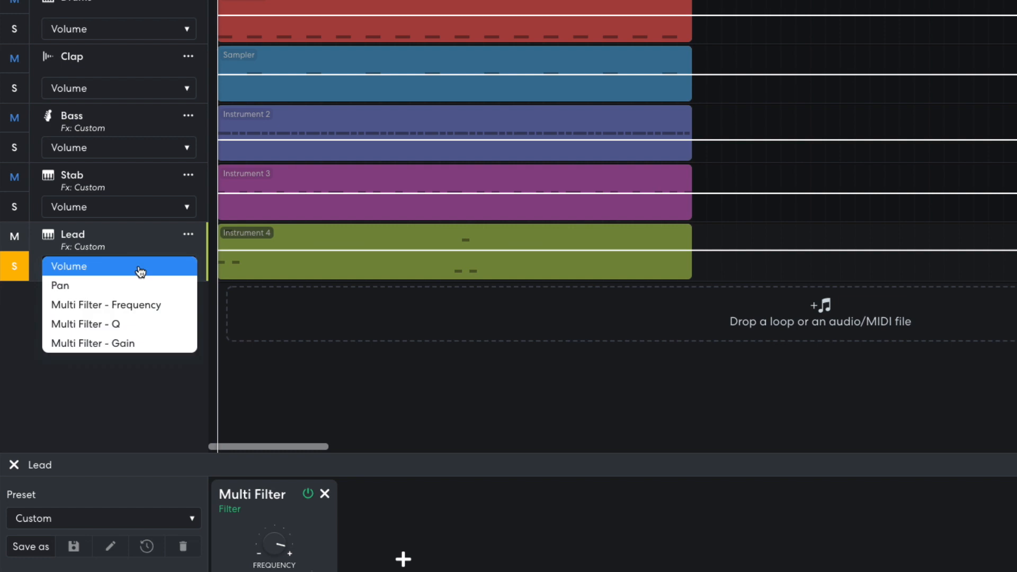
{"action": "left_click", "coordinate": [168, 306]}
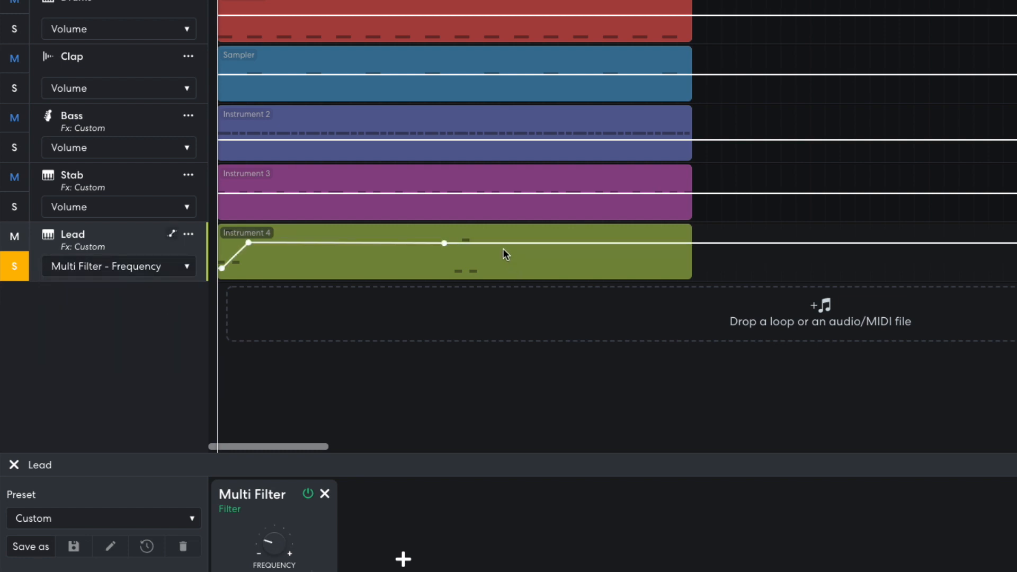
{"action": "left_click_drag", "start_coordinate": [497, 243], "coordinate": [496, 269]}
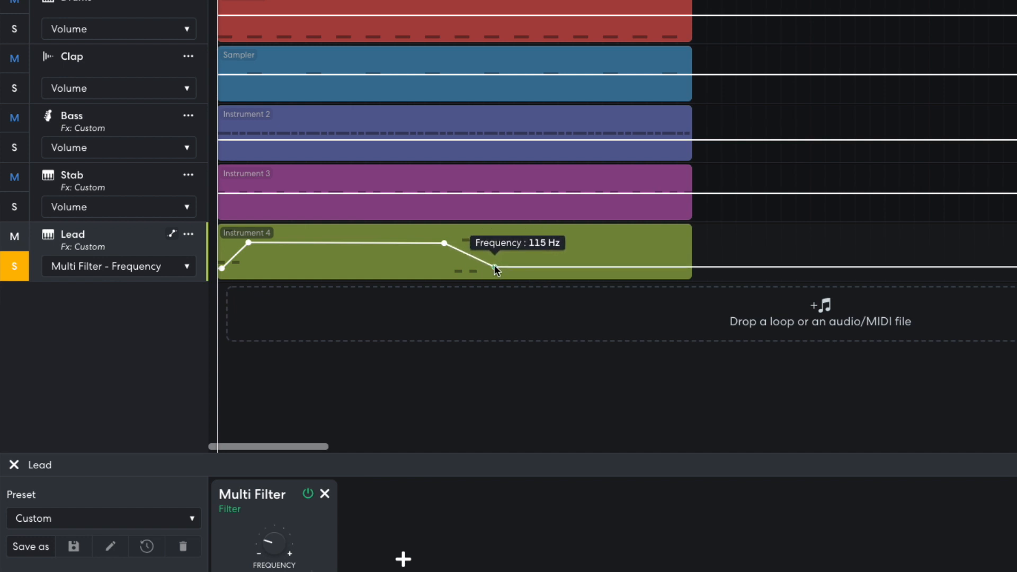
{"action": "key", "text": "space"}
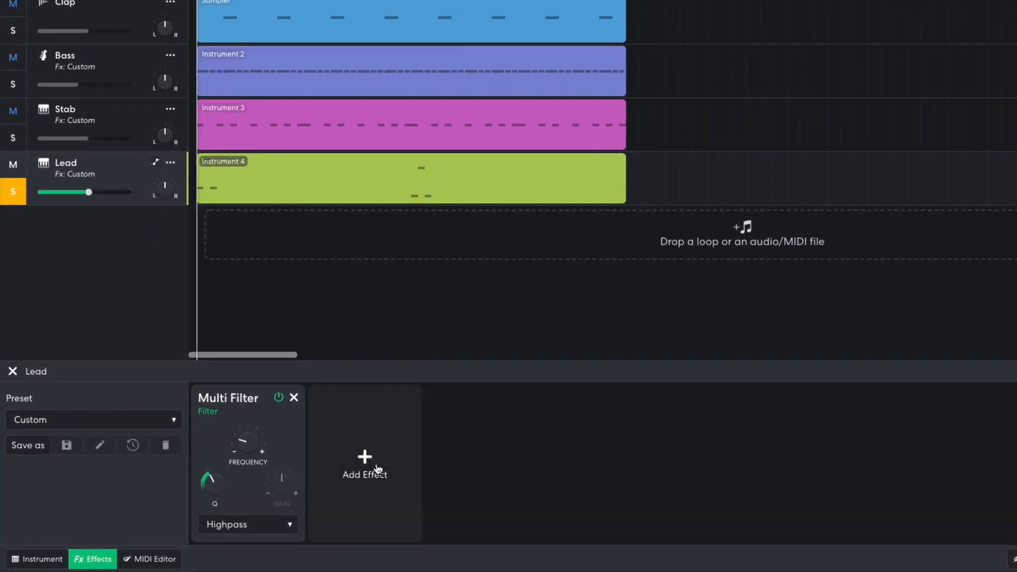
- Add a Filter Echo after the Multi Filter on the Lead track, raise its feedback and play the soloed lead
{"action": "left_click", "coordinate": [288, 487]}
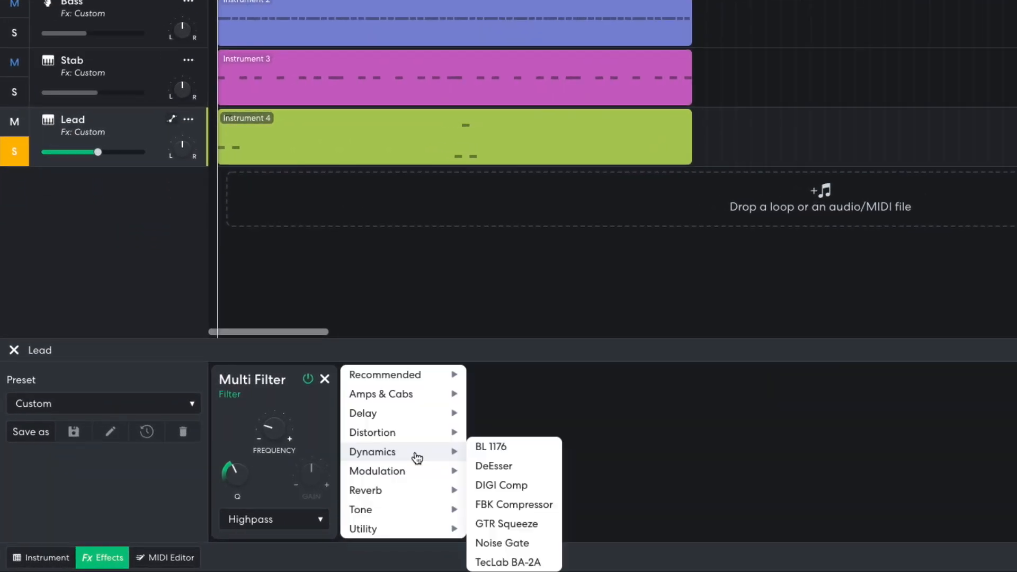
{"action": "mouse_move", "coordinate": [424, 422]}
{"action": "left_click", "coordinate": [491, 430]}
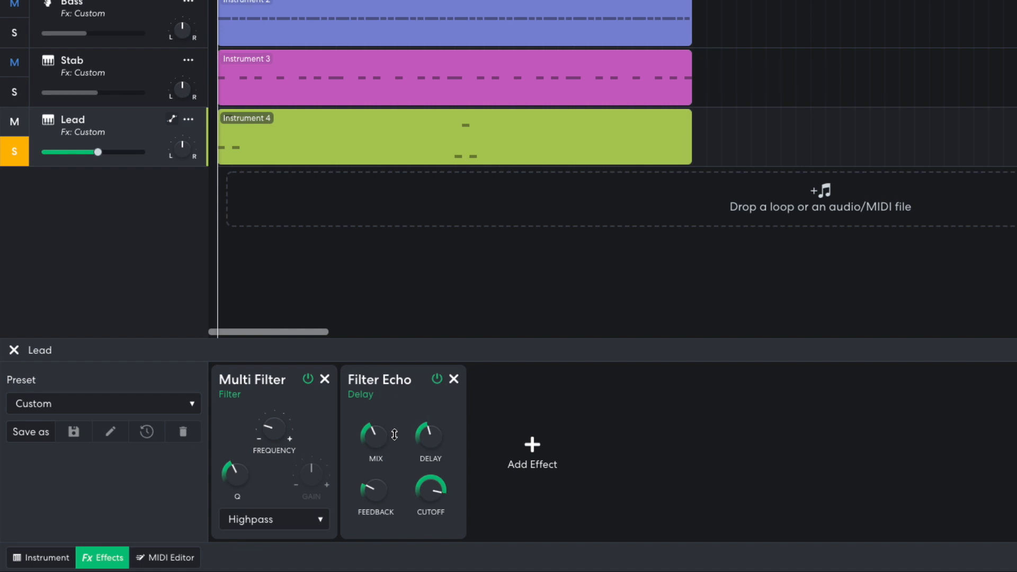
{"action": "mouse_move", "coordinate": [377, 493]}
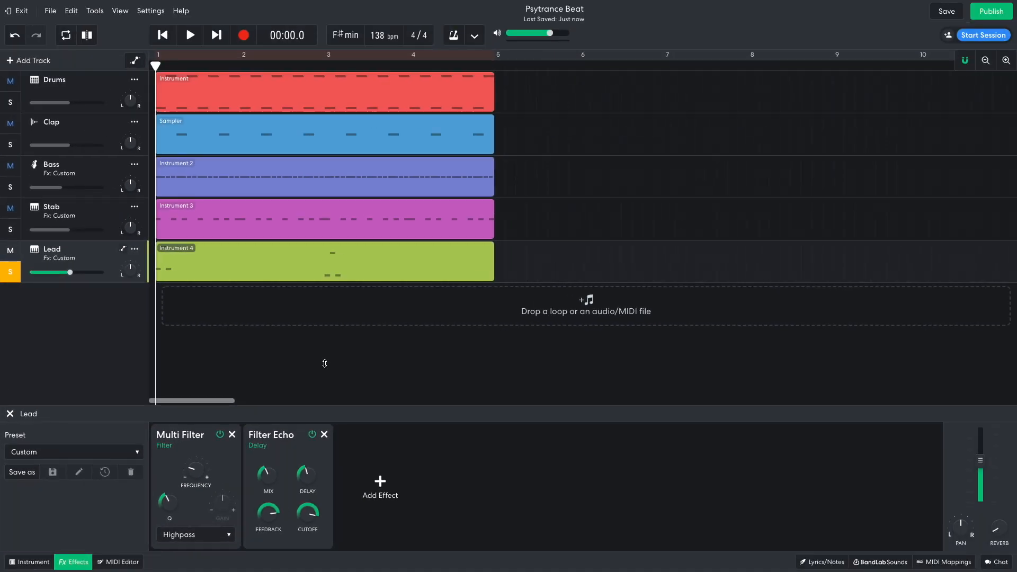
{"action": "key", "text": "space"}
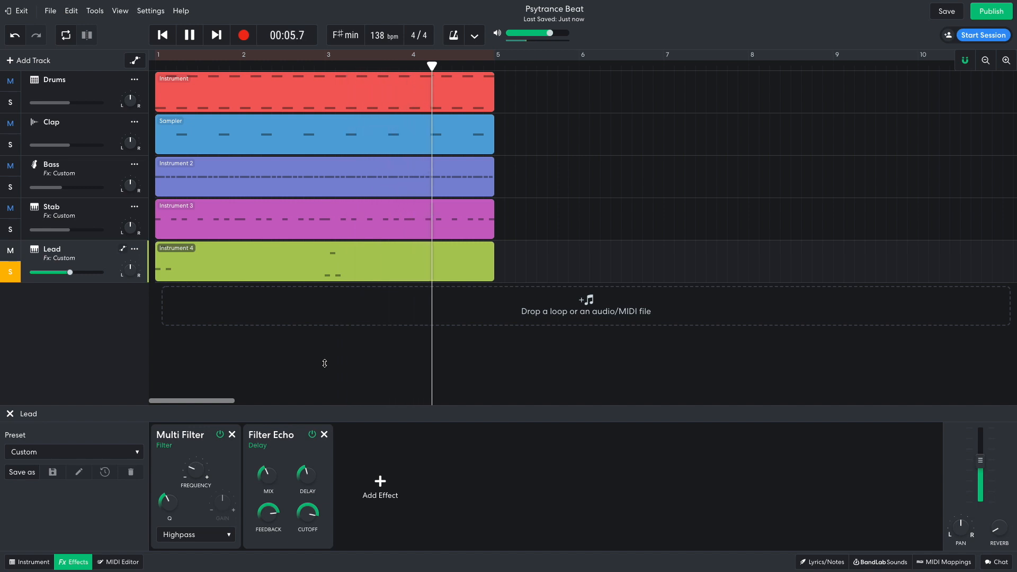
{"action": "key", "text": "space"}
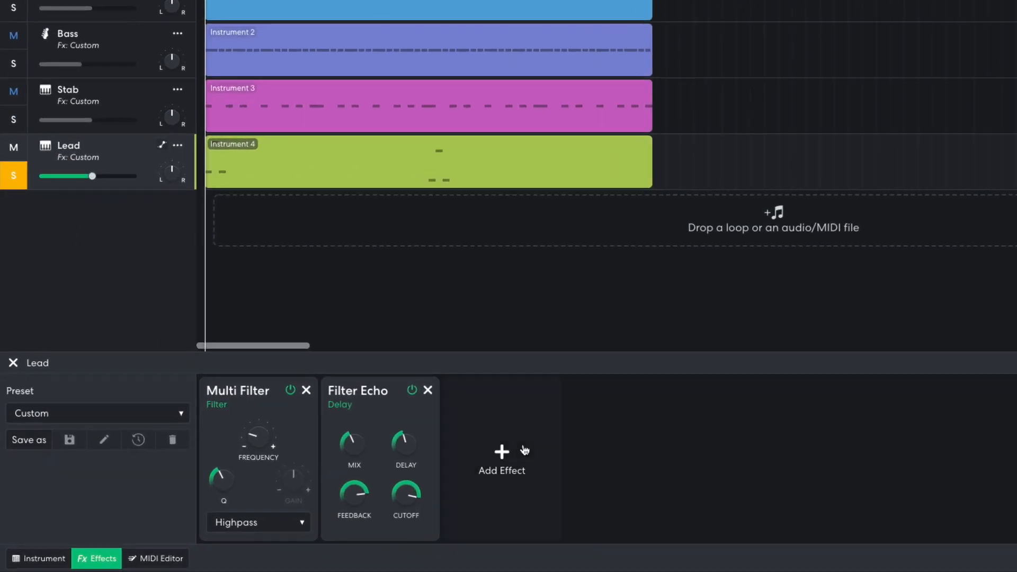
- Add a Studio Reverb after the Filter Echo on the Lead track and play the soloed lead
{"action": "left_click", "coordinate": [387, 483]}
{"action": "mouse_move", "coordinate": [571, 486]}
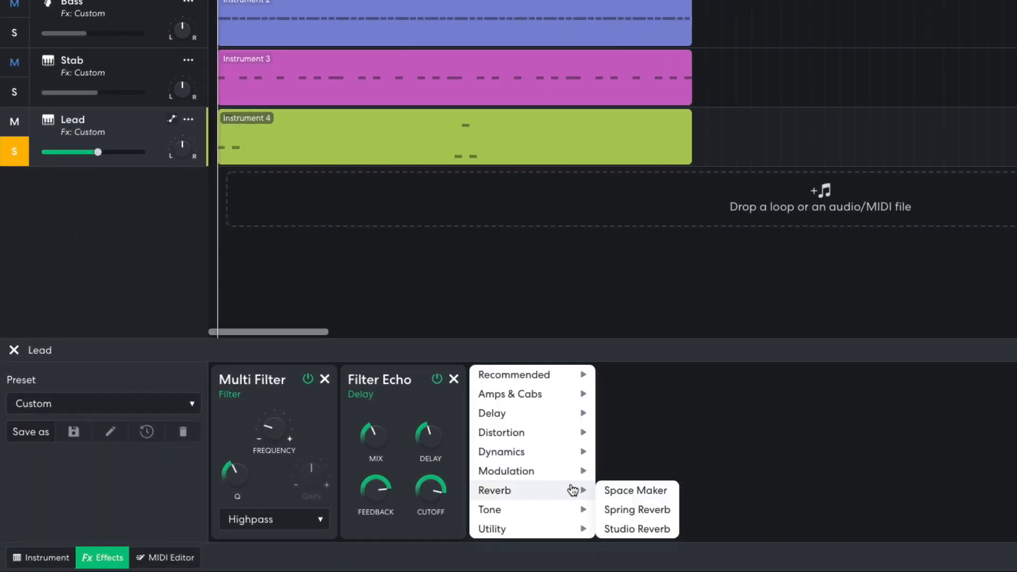
{"action": "left_click", "coordinate": [628, 528]}
{"action": "key", "text": "space"}
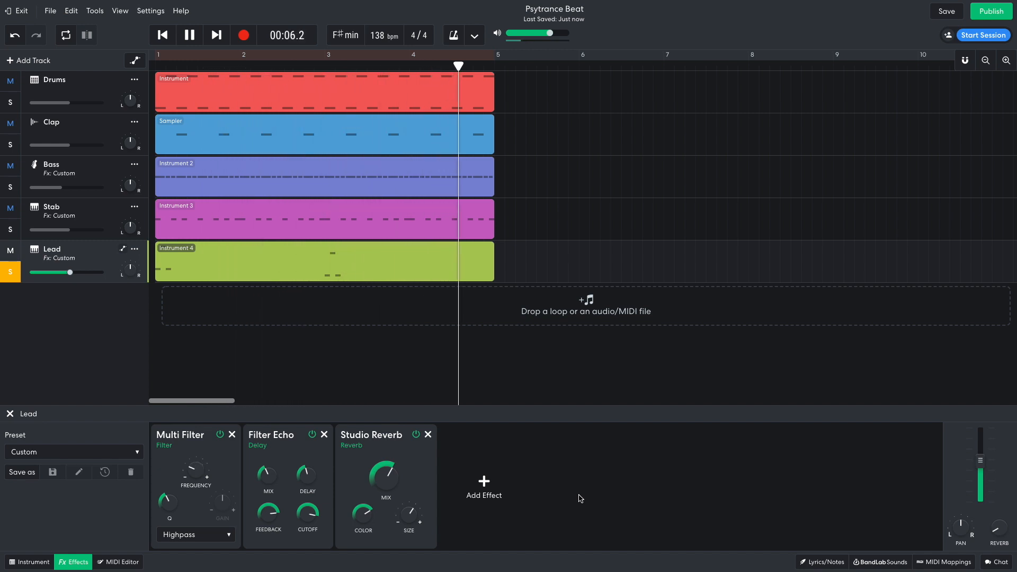
{"action": "key", "text": "space"}
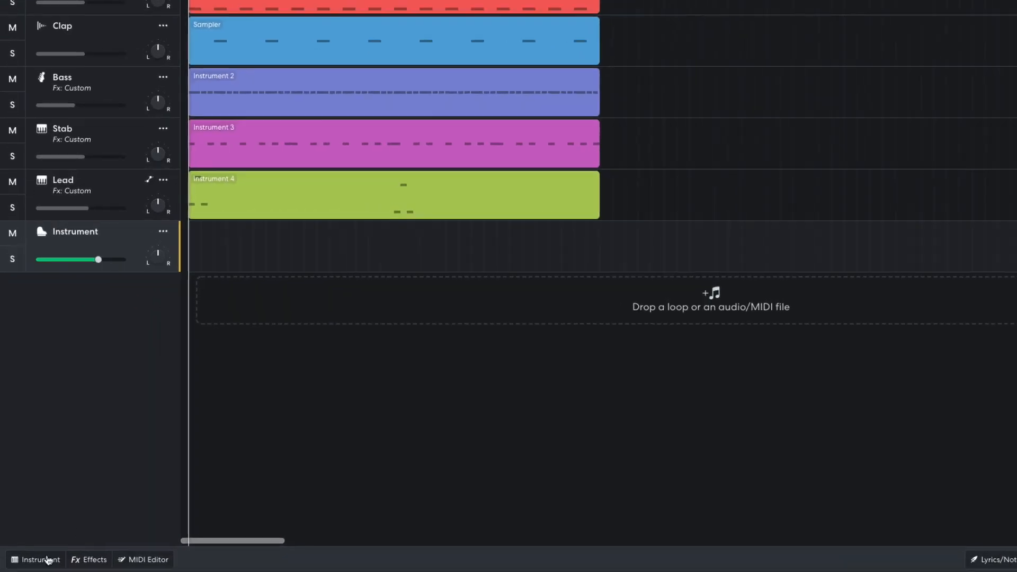
- Assign the Two Saw Detune synth lead to the new instrument track and play the arp pattern with drums, clap and bass
{"action": "left_click", "coordinate": [34, 556]}
{"action": "left_click", "coordinate": [106, 392]}
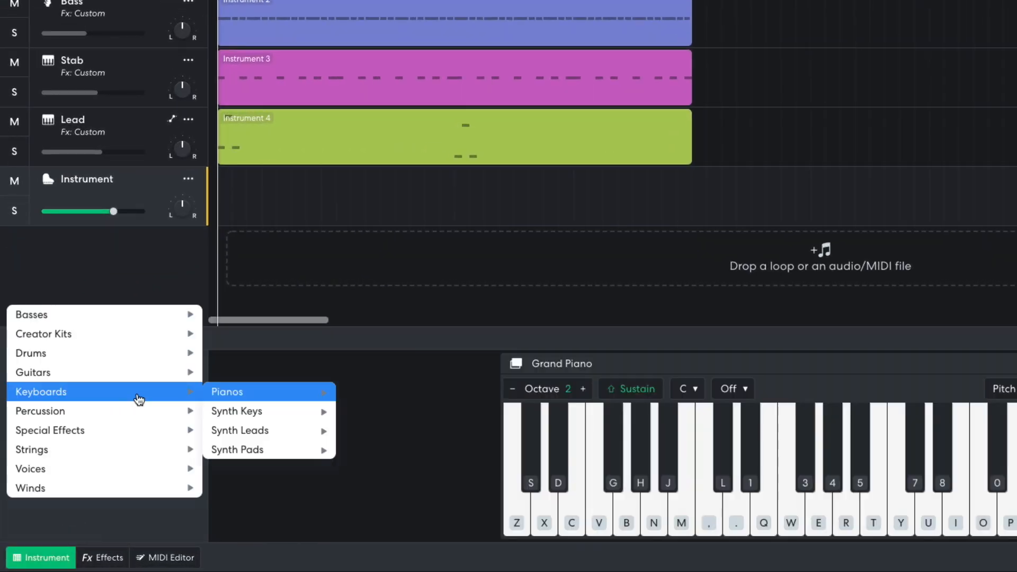
{"action": "mouse_move", "coordinate": [240, 432]}
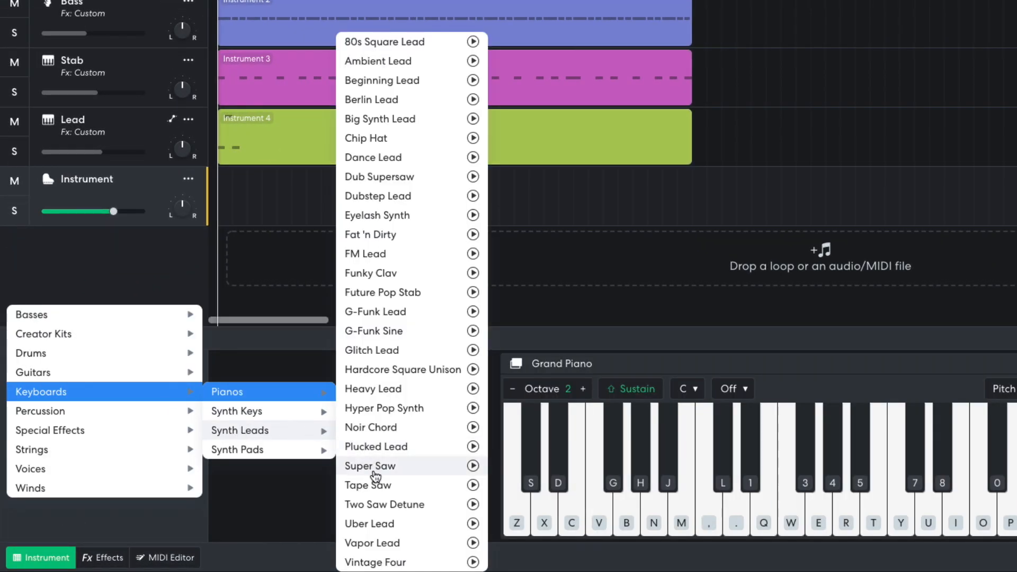
{"action": "left_click", "coordinate": [376, 504]}
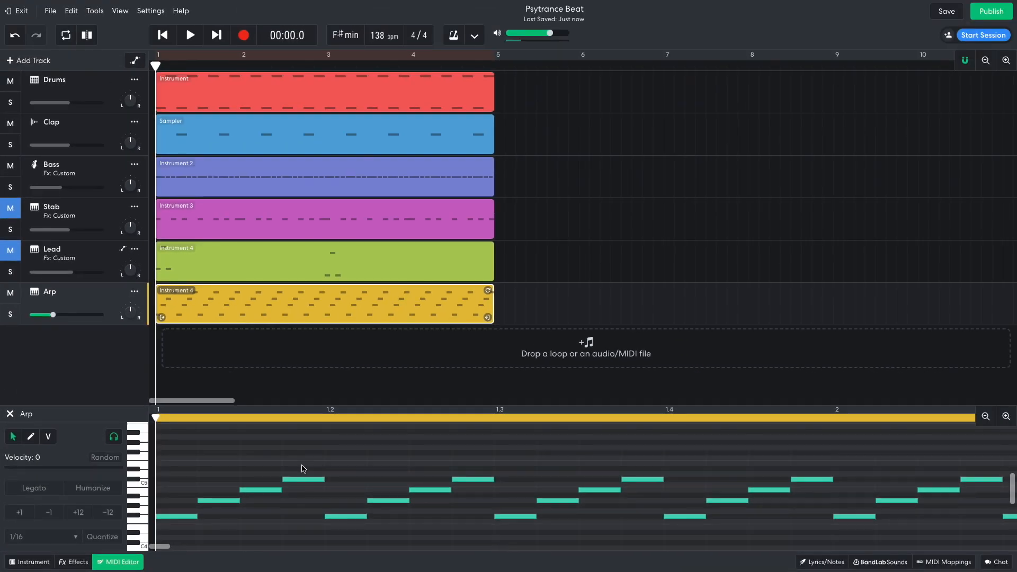
{"action": "key", "text": "space"}
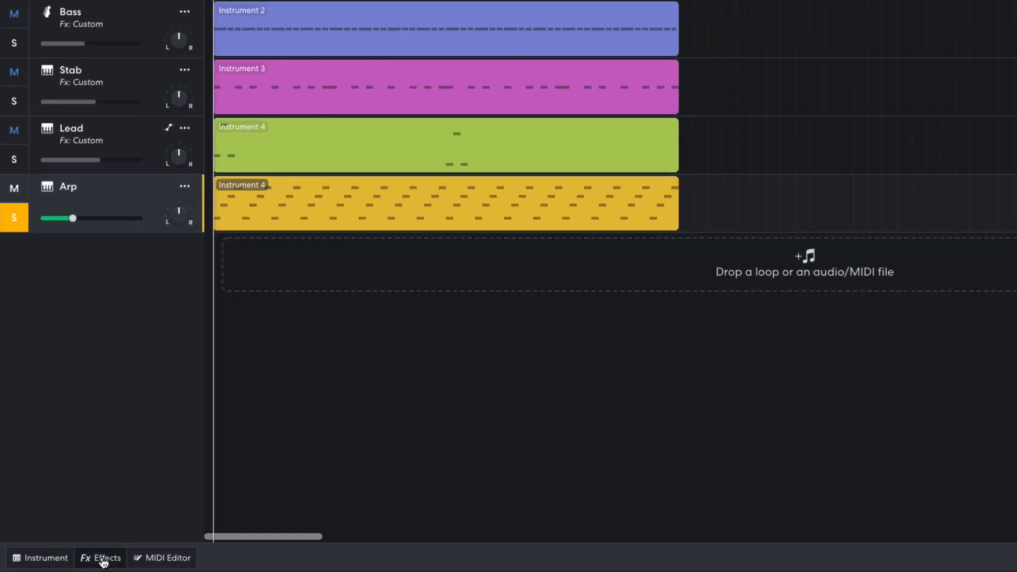
- Add a Chorus Ensemble effect to the Arp track, play the soloed arp and return the playhead to the start
{"action": "left_click", "coordinate": [75, 561]}
{"action": "left_click", "coordinate": [252, 467]}
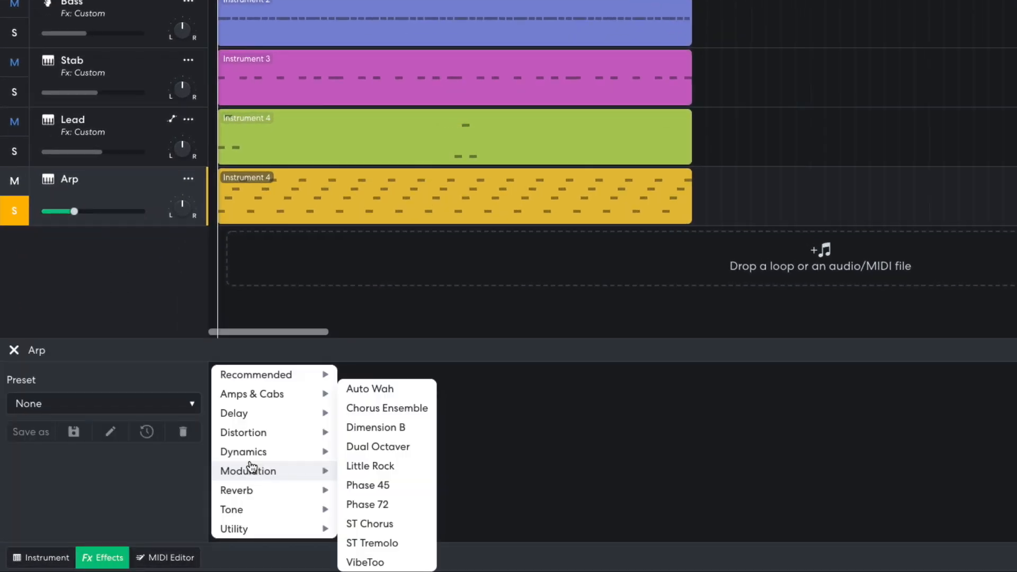
{"action": "left_click", "coordinate": [390, 413]}
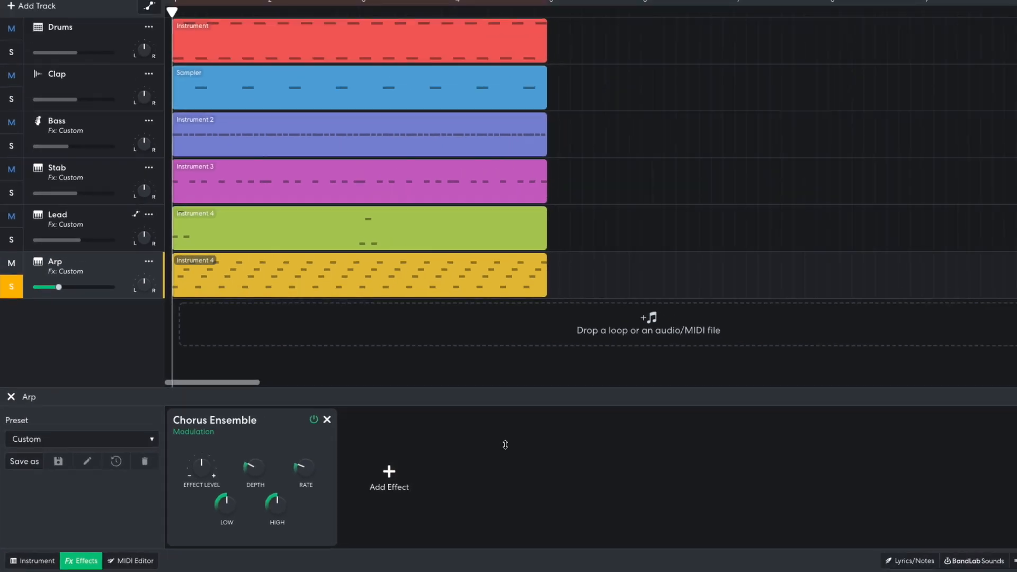
{"action": "key", "text": "space"}
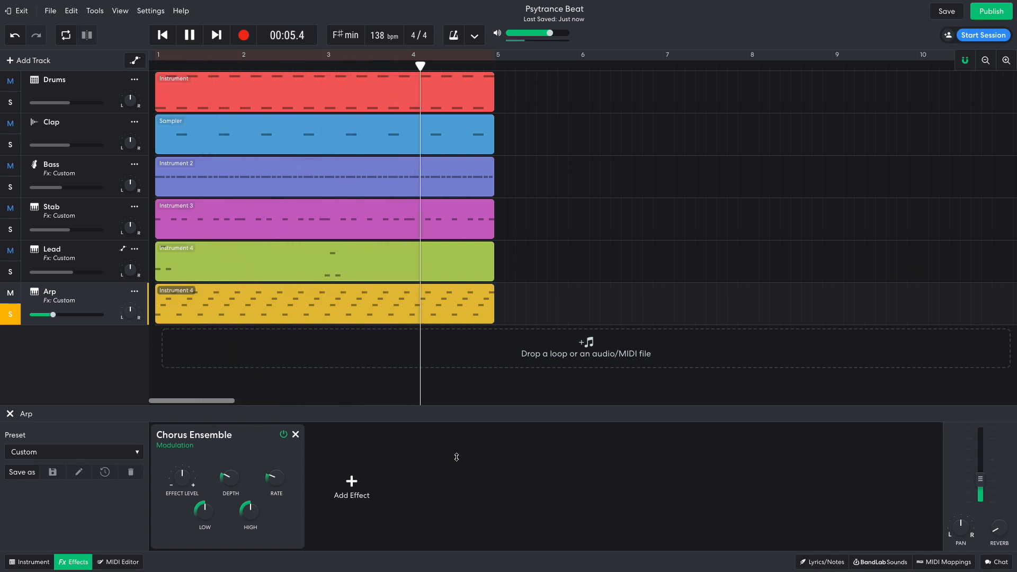
{"action": "key", "text": "space"}
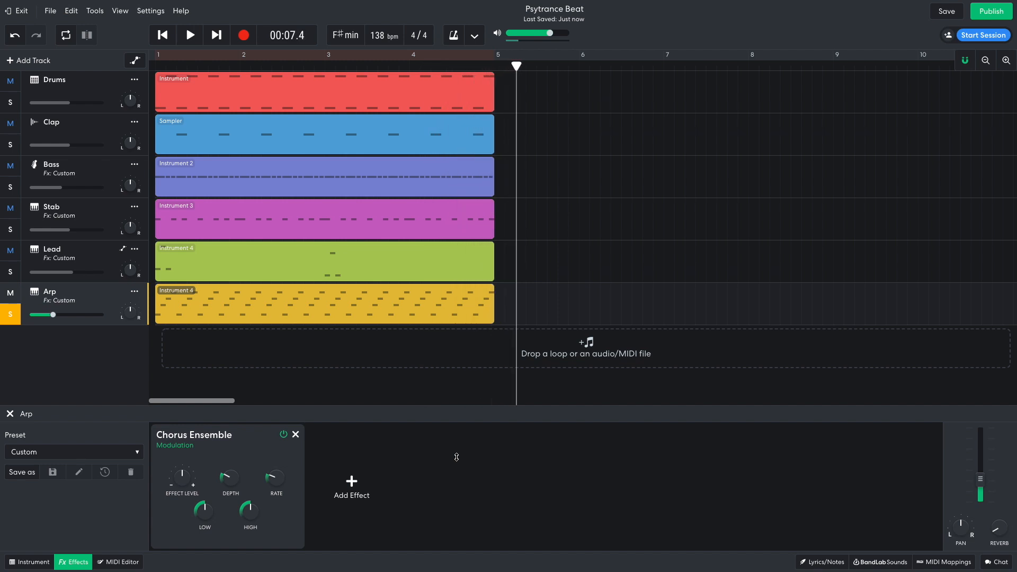
{"action": "key", "text": "Return"}
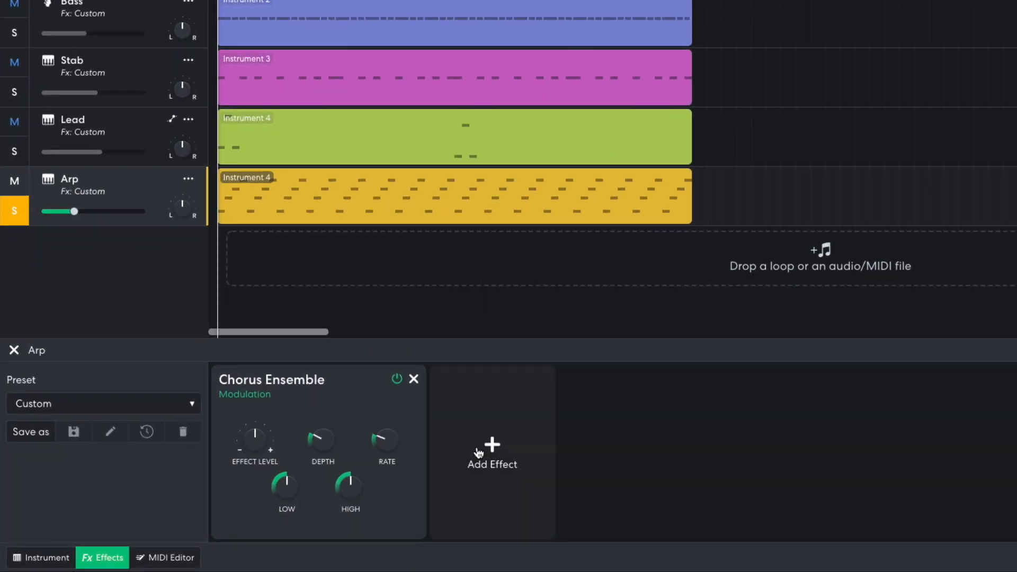
- Add a Filter Echo after the Chorus Ensemble on the Arp track and play the soloed arp
{"action": "left_click", "coordinate": [344, 486]}
{"action": "mouse_move", "coordinate": [342, 486]}
{"action": "mouse_move", "coordinate": [490, 414]}
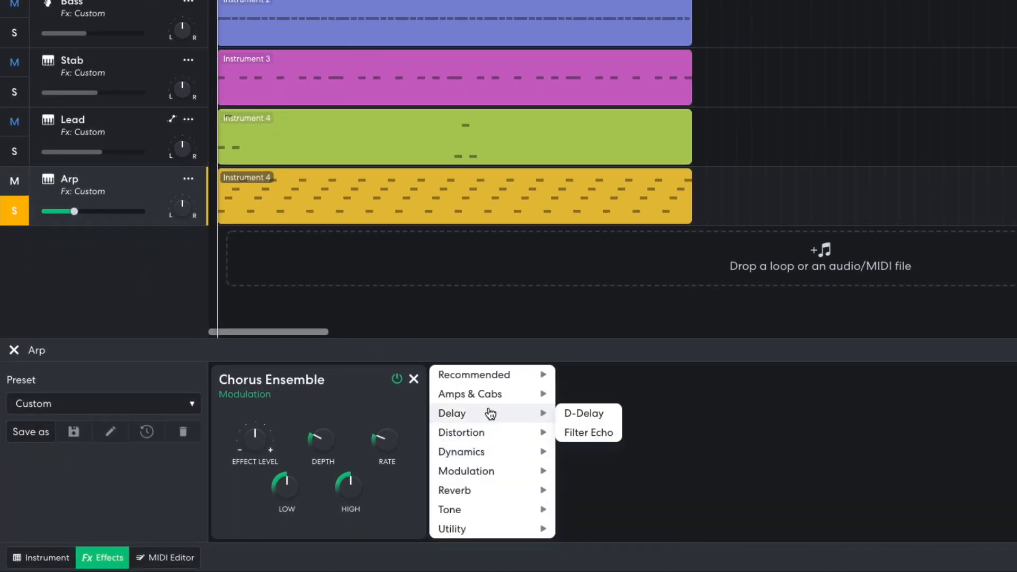
{"action": "left_click", "coordinate": [583, 432]}
{"action": "mouse_move", "coordinate": [523, 438]}
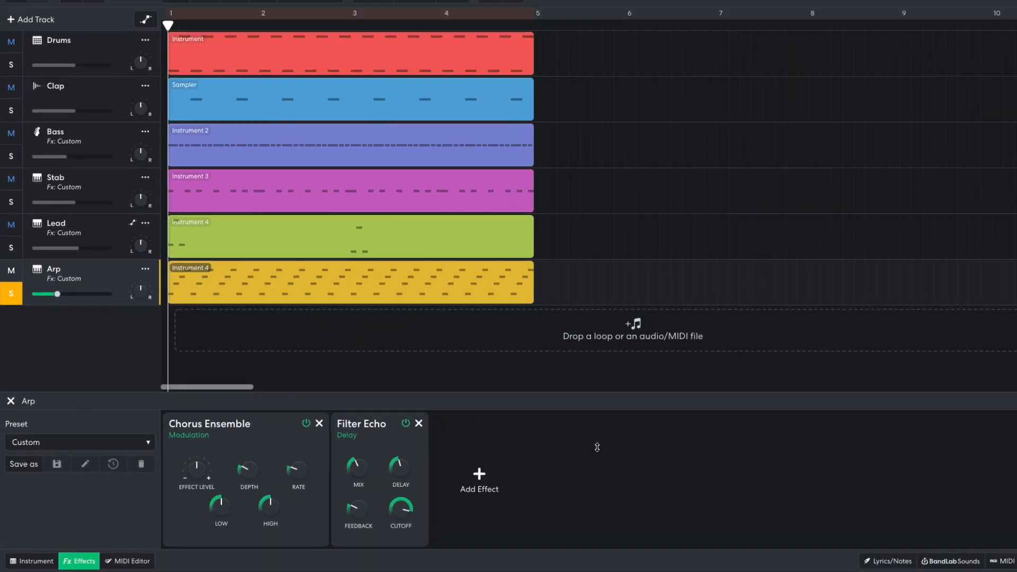
{"action": "key", "text": "space"}
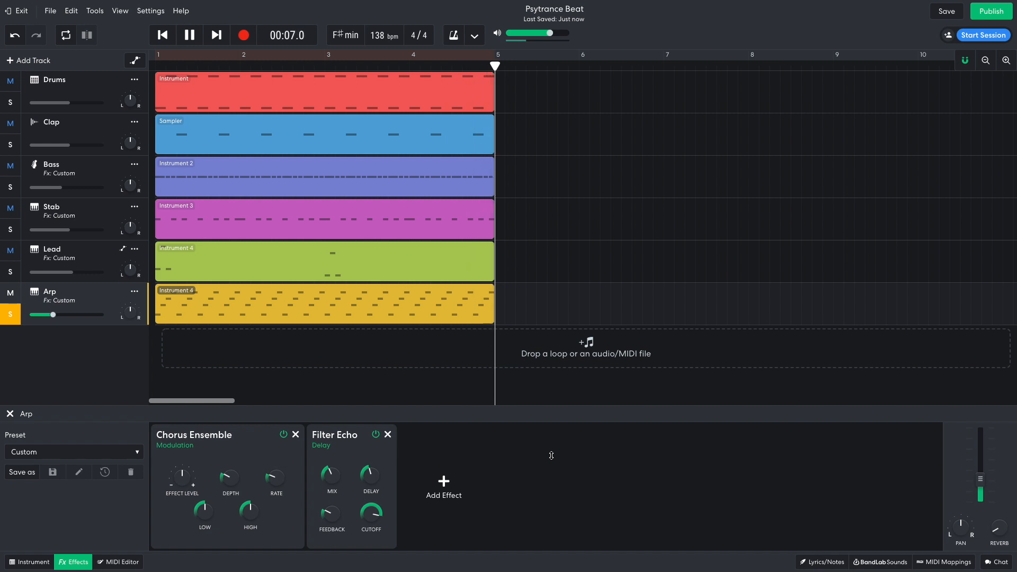
- Add a Studio Reverb after the Filter Echo on the Arp track and play the soloed arp from the start
{"action": "key", "text": "space"}
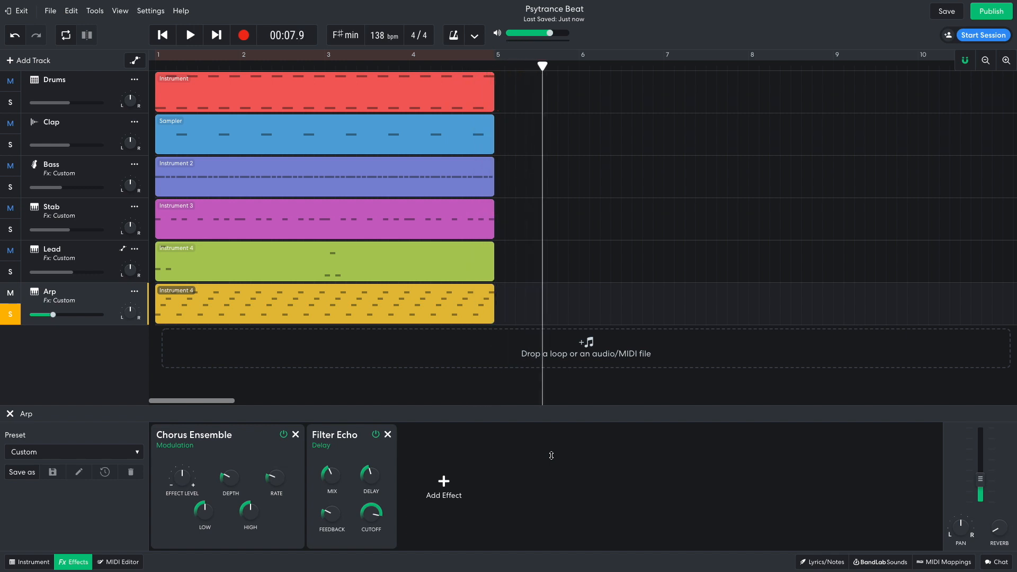
{"action": "key", "text": "Home"}
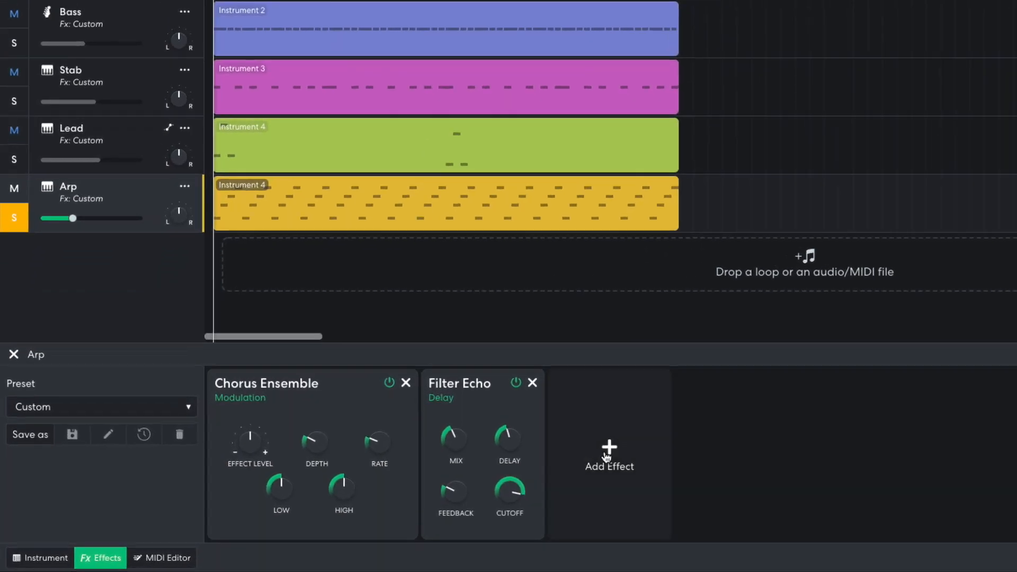
{"action": "left_click", "coordinate": [444, 485]}
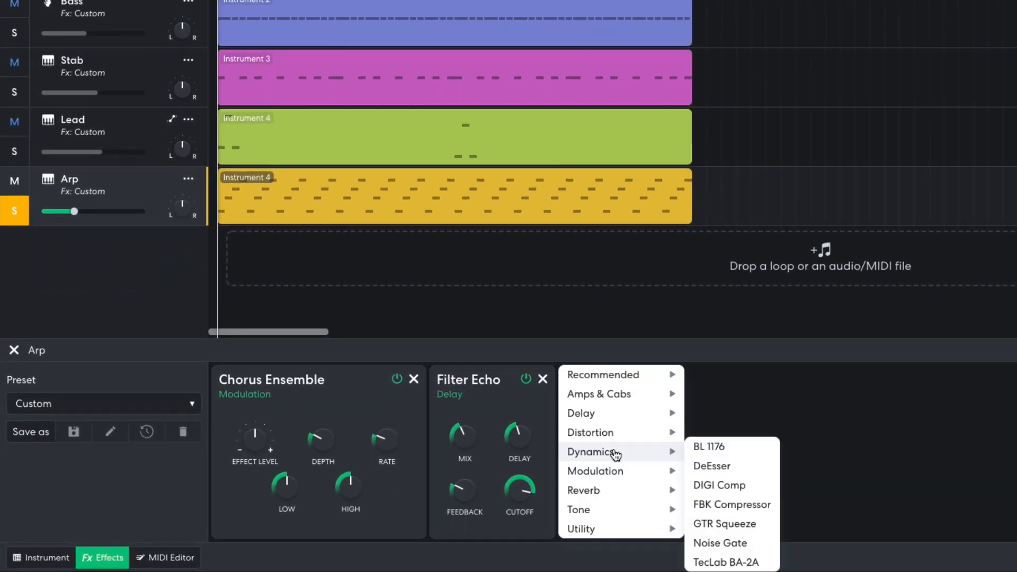
{"action": "mouse_move", "coordinate": [435, 512]}
{"action": "left_click", "coordinate": [740, 529]}
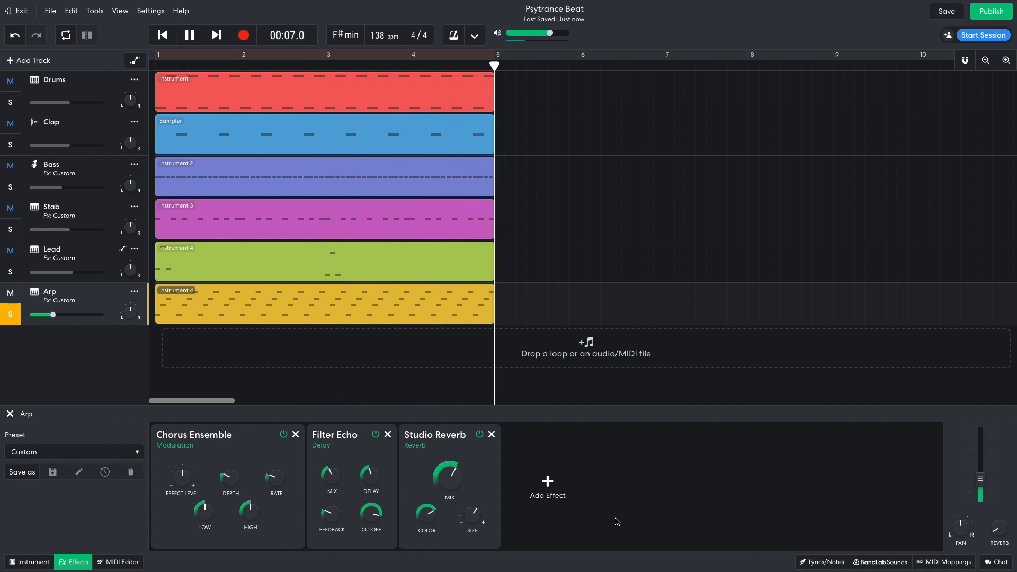
{"action": "key", "text": "space"}
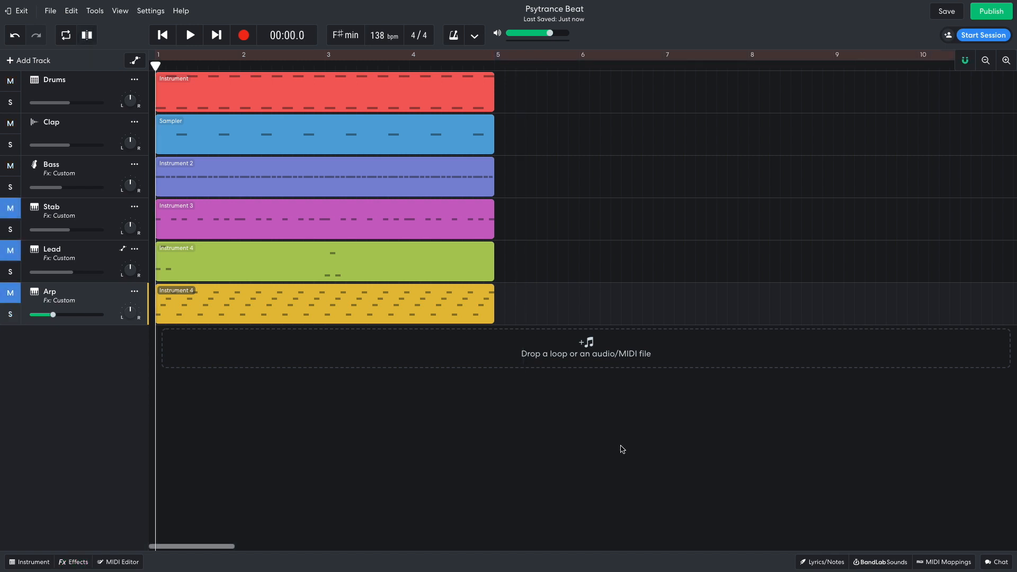
- Search the BandLab Sounds loops for fill and filter the list to the Electronic genre
{"action": "left_click", "coordinate": [887, 565]}
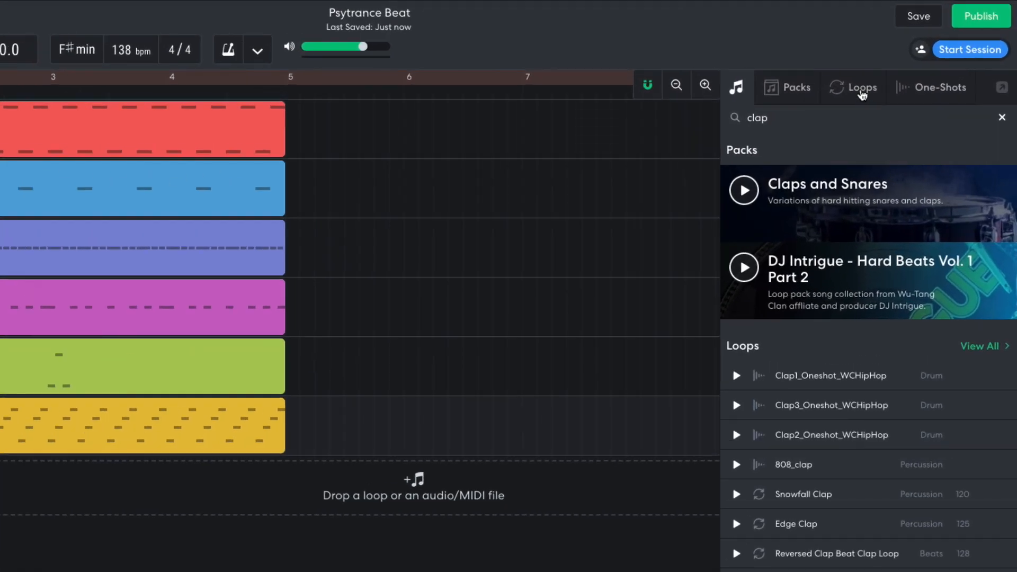
{"action": "left_click", "coordinate": [904, 64]}
{"action": "left_click", "coordinate": [1002, 118]}
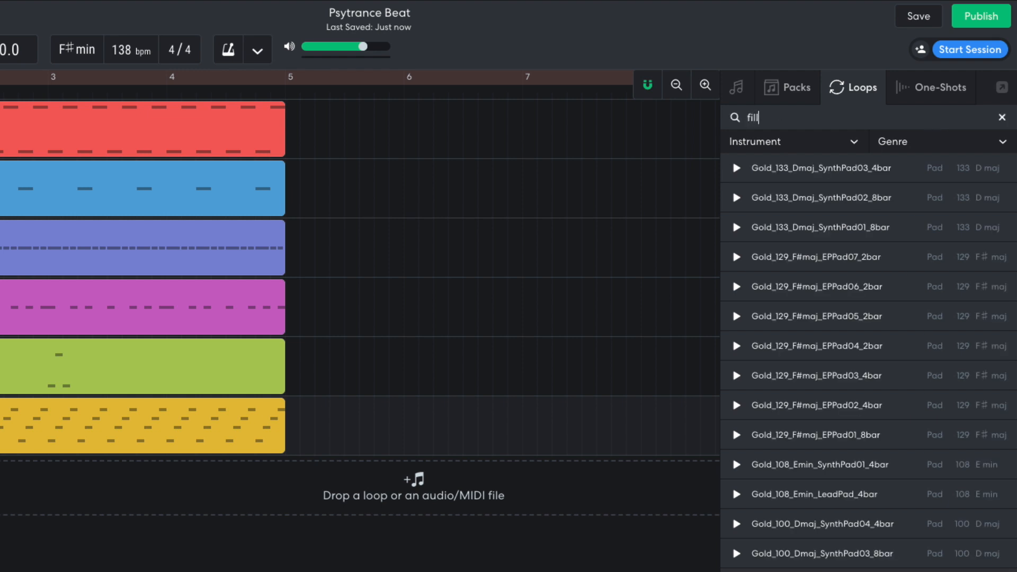
{"action": "left_click", "coordinate": [915, 147]}
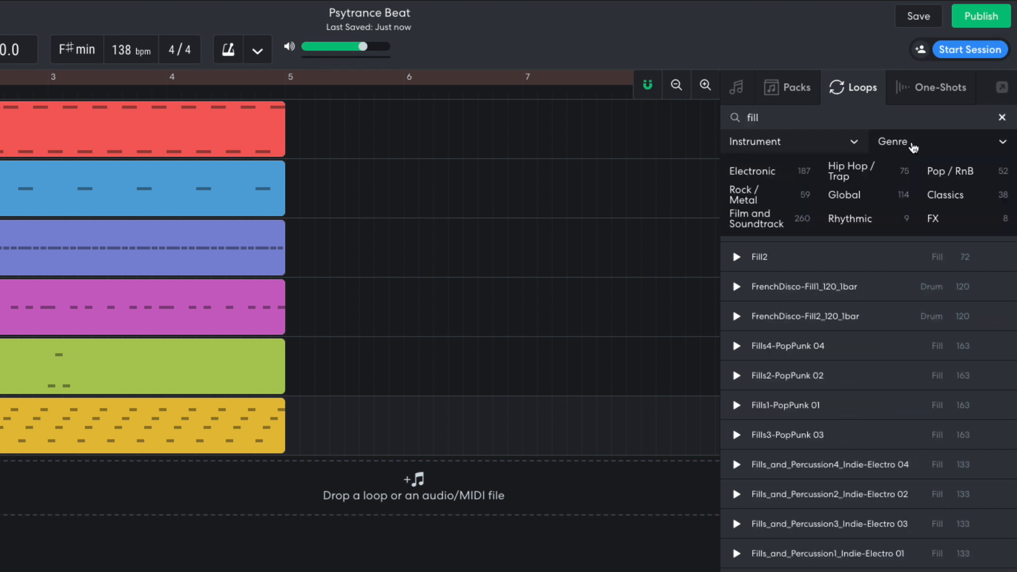
{"action": "left_click", "coordinate": [783, 172]}
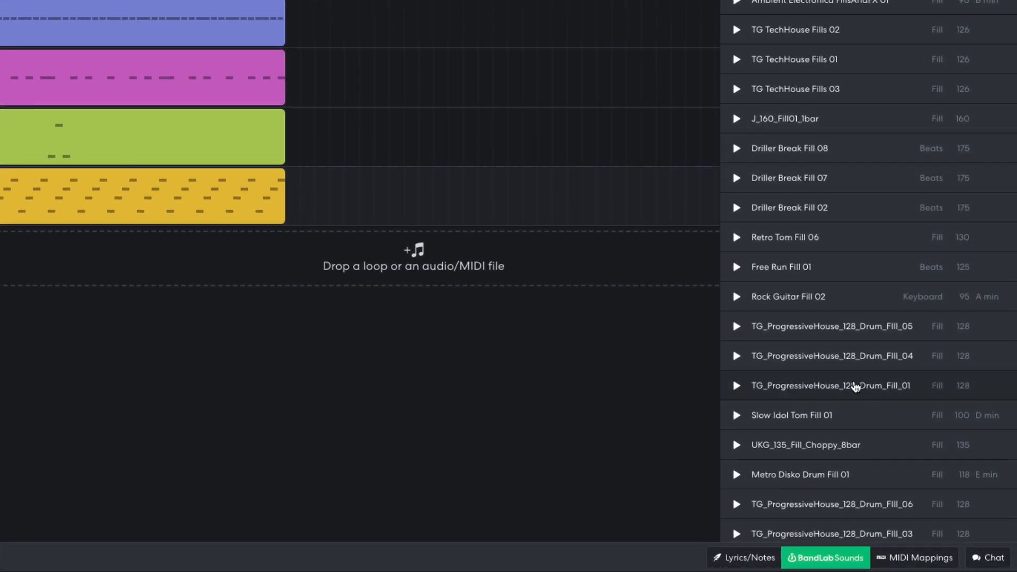
- Place the TG_ProgressiveHouse_128_Drum_Fill_01 loop in bar 4 on a new track and lower that track's volume slightly
{"action": "left_click_drag", "start_coordinate": [856, 387], "coordinate": [255, 256]}
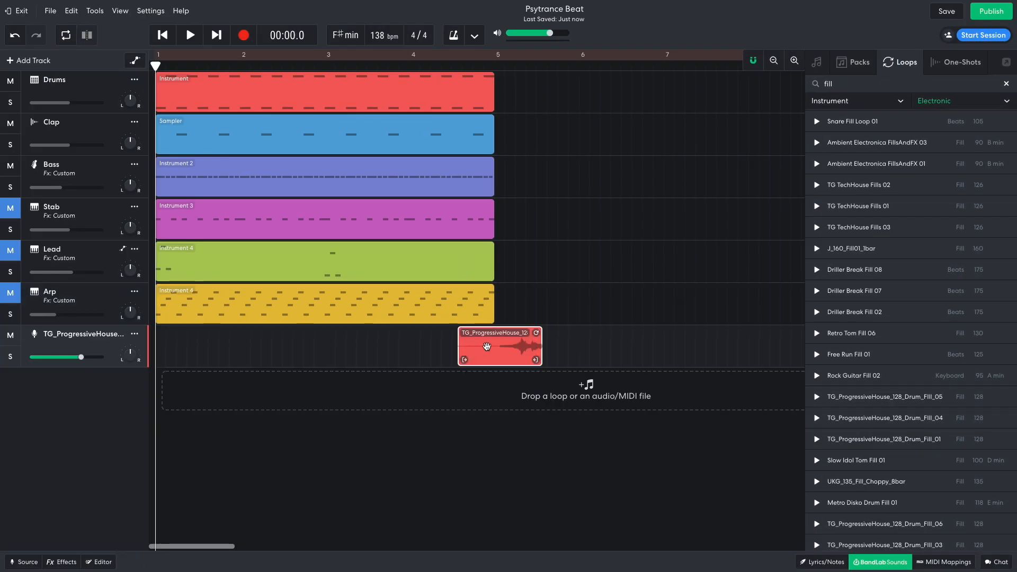
{"action": "left_click_drag", "start_coordinate": [487, 346], "coordinate": [440, 345]}
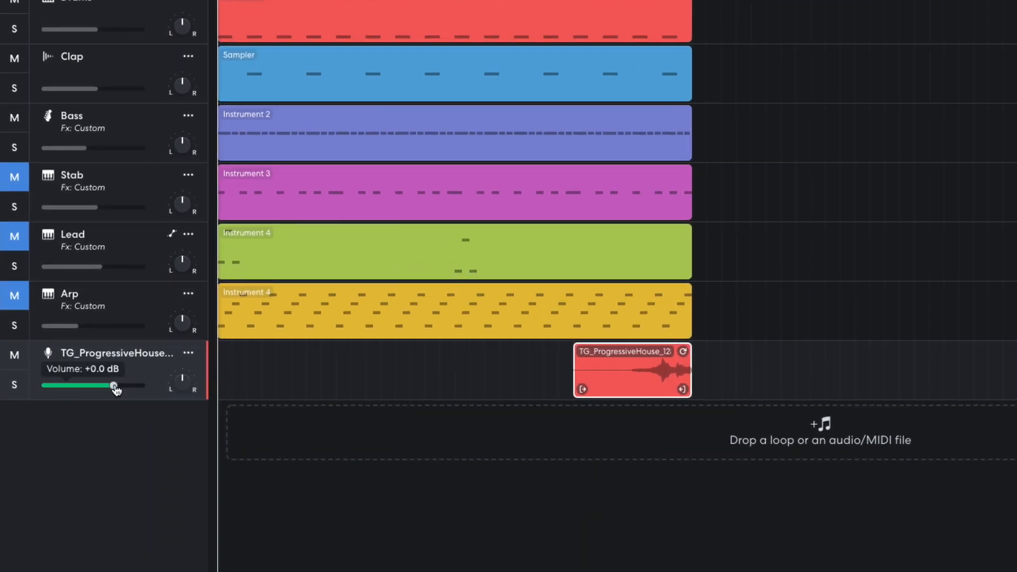
{"action": "left_click_drag", "start_coordinate": [81, 358], "coordinate": [79, 360]}
{"action": "key", "text": "space"}
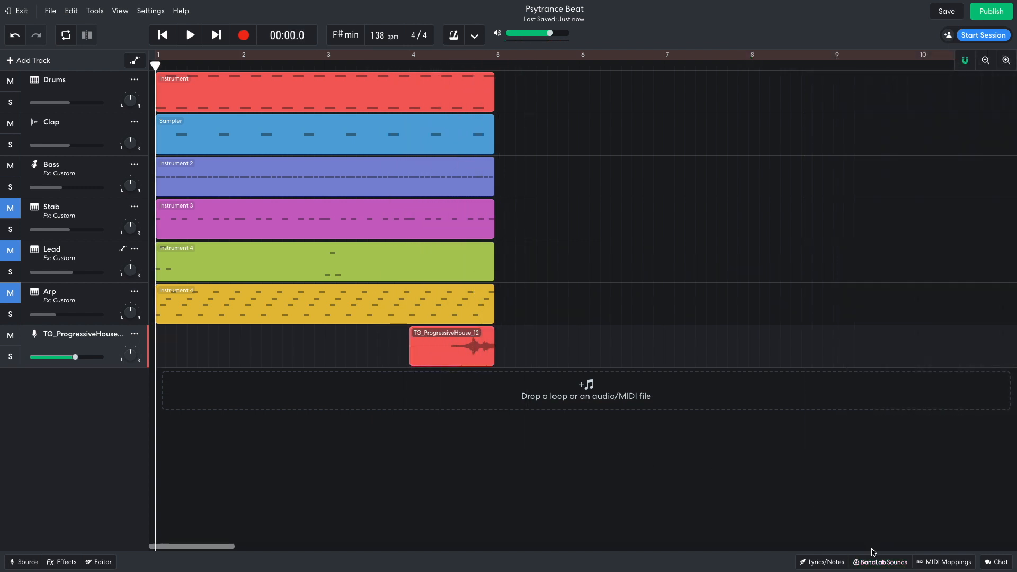
- Search the Electronic loops for impact and add the Shellshock Impact loop on a new track
{"action": "left_click", "coordinate": [879, 560]}
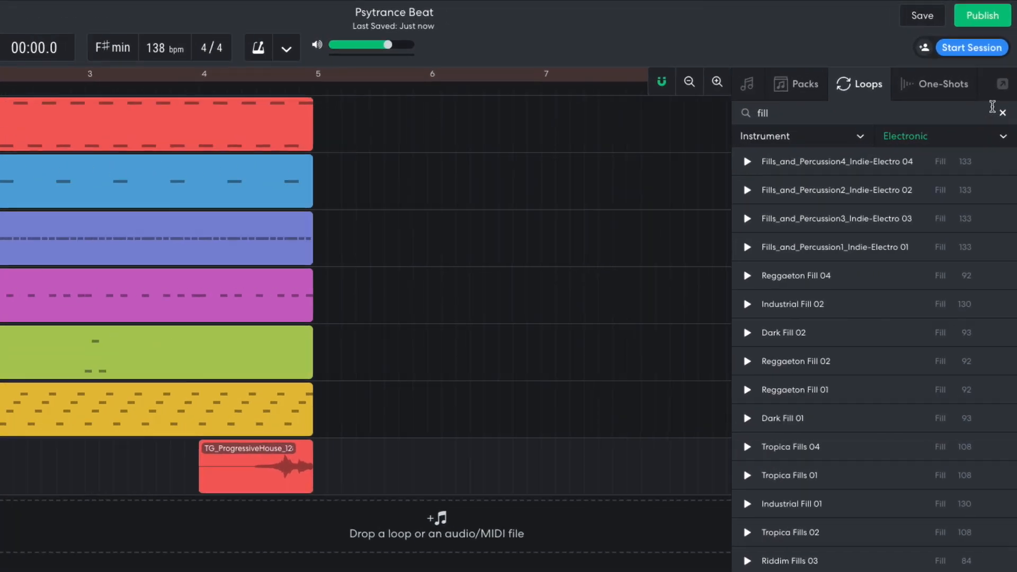
{"action": "left_click", "coordinate": [1006, 84]}
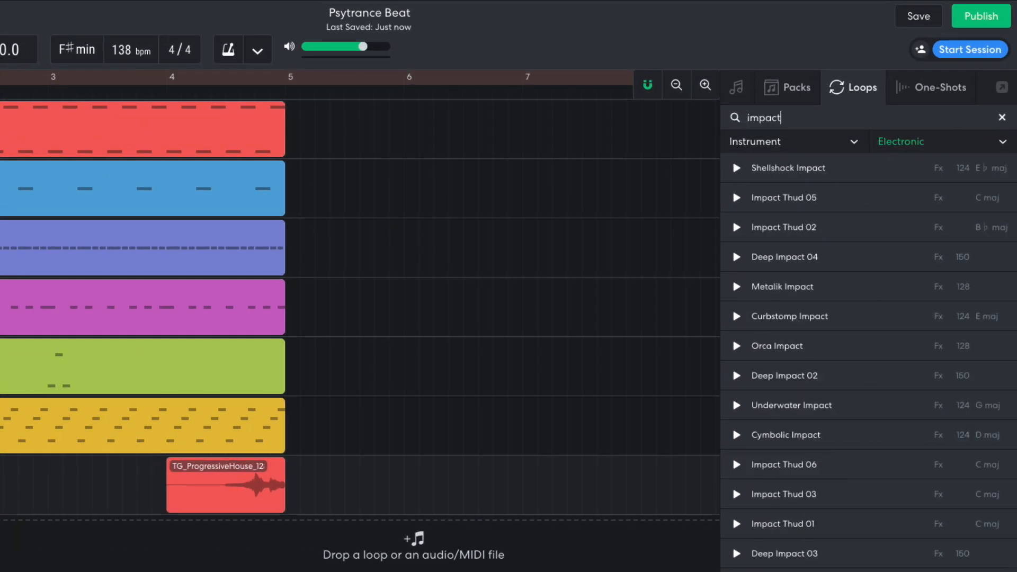
{"action": "left_click_drag", "start_coordinate": [870, 156], "coordinate": [0, 549]}
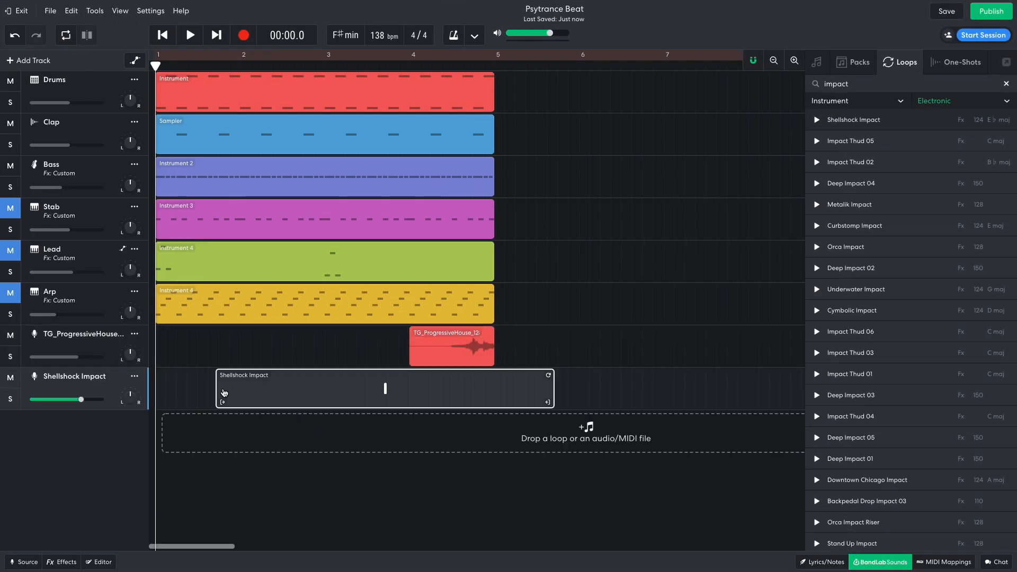
- Align the Shellshock Impact clip with the start of bar 1, lower its track volume and play the beat
{"action": "left_click_drag", "start_coordinate": [248, 390], "coordinate": [188, 389]}
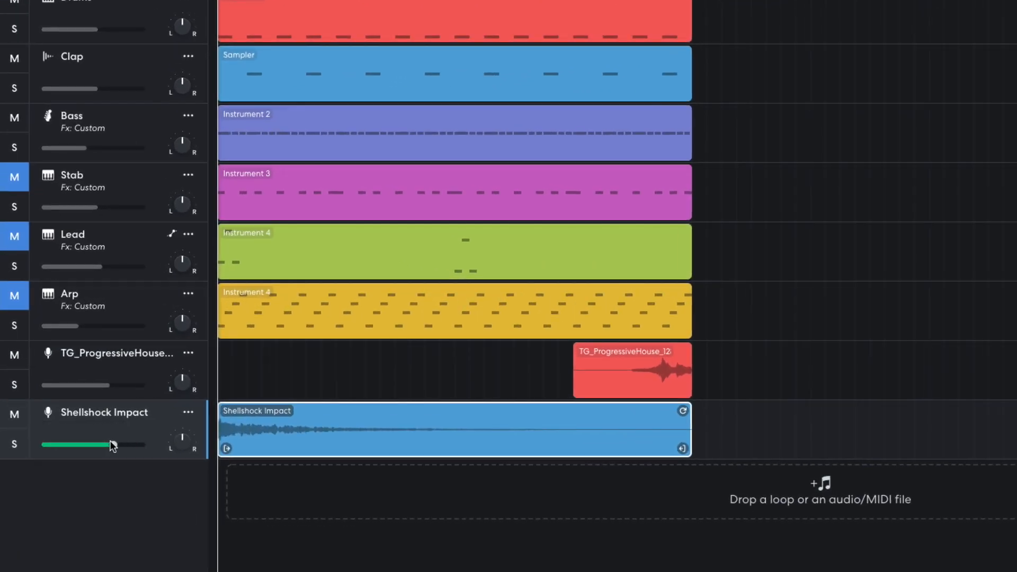
{"action": "left_click_drag", "start_coordinate": [87, 409], "coordinate": [73, 409]}
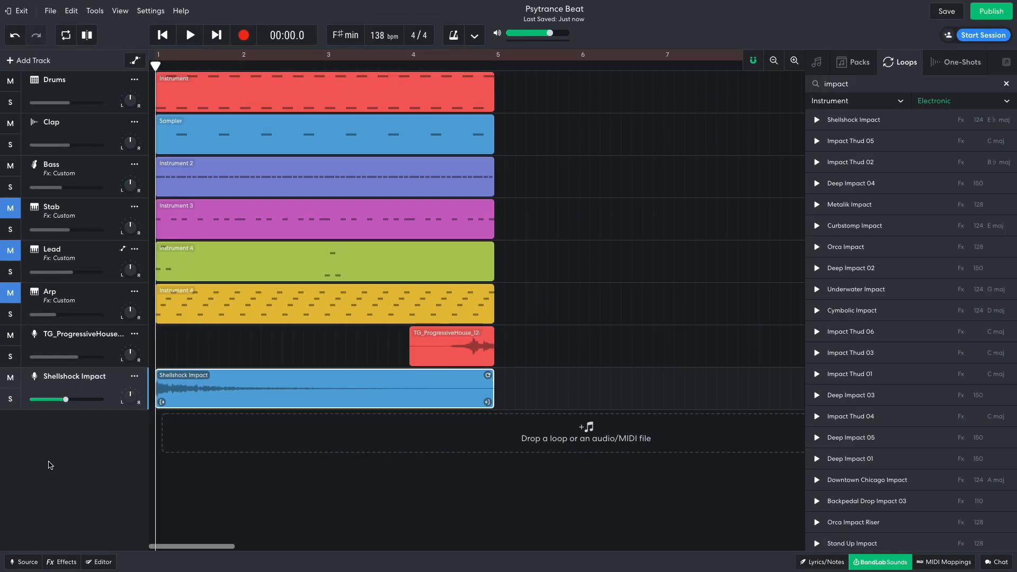
{"action": "key", "text": "space"}
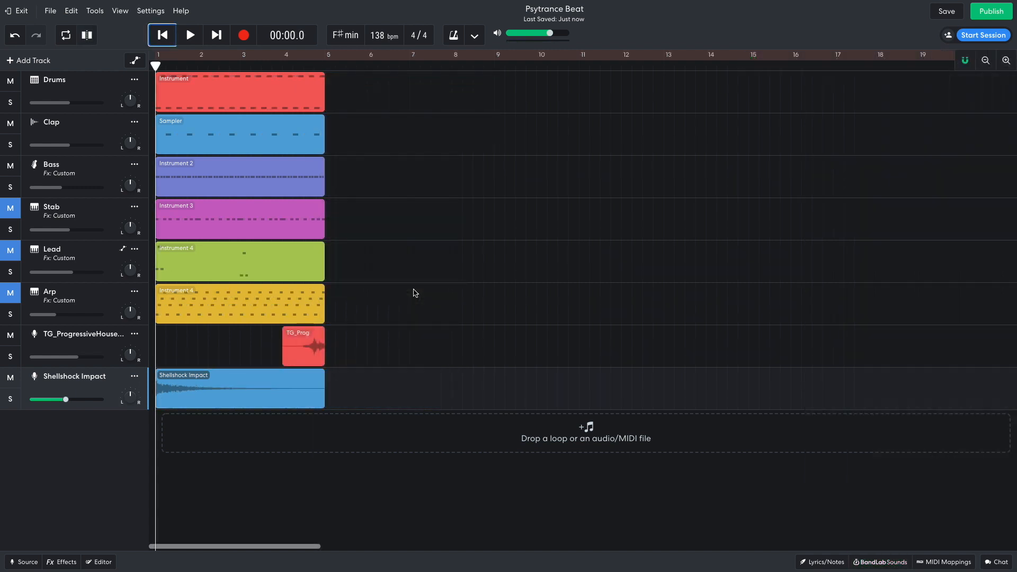
- Add a Multi Filter effect to the Shellshock Impact track and set its filter type to Highpass
{"action": "left_click", "coordinate": [62, 562]}
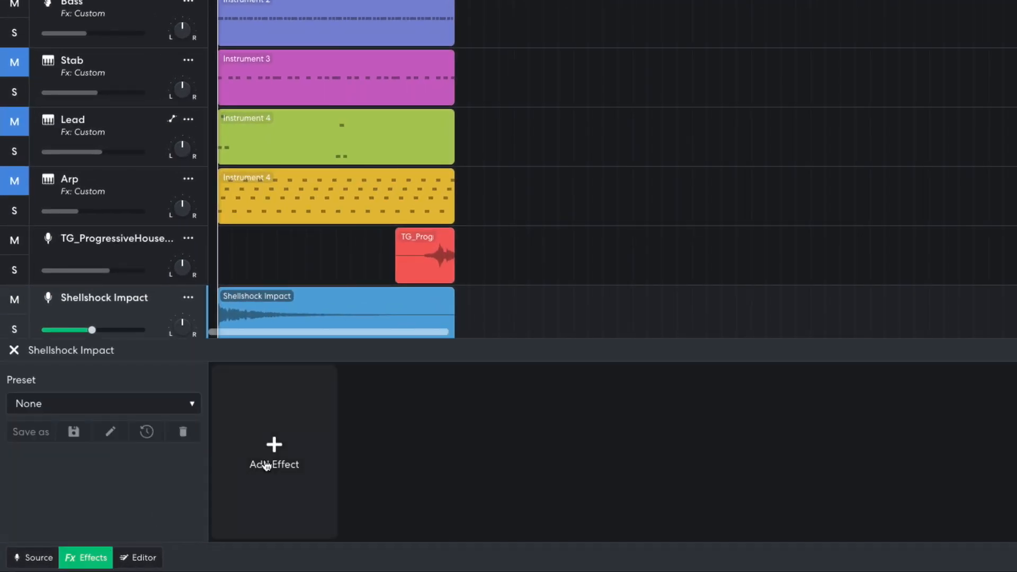
{"action": "left_click", "coordinate": [189, 494]}
{"action": "mouse_move", "coordinate": [260, 517]}
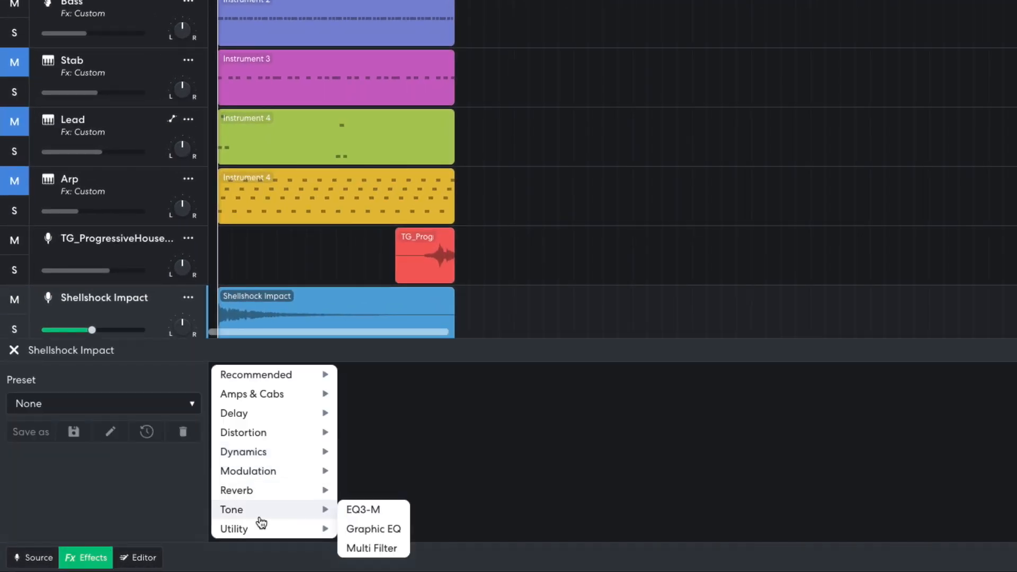
{"action": "left_click", "coordinate": [376, 548]}
{"action": "left_click", "coordinate": [306, 524]}
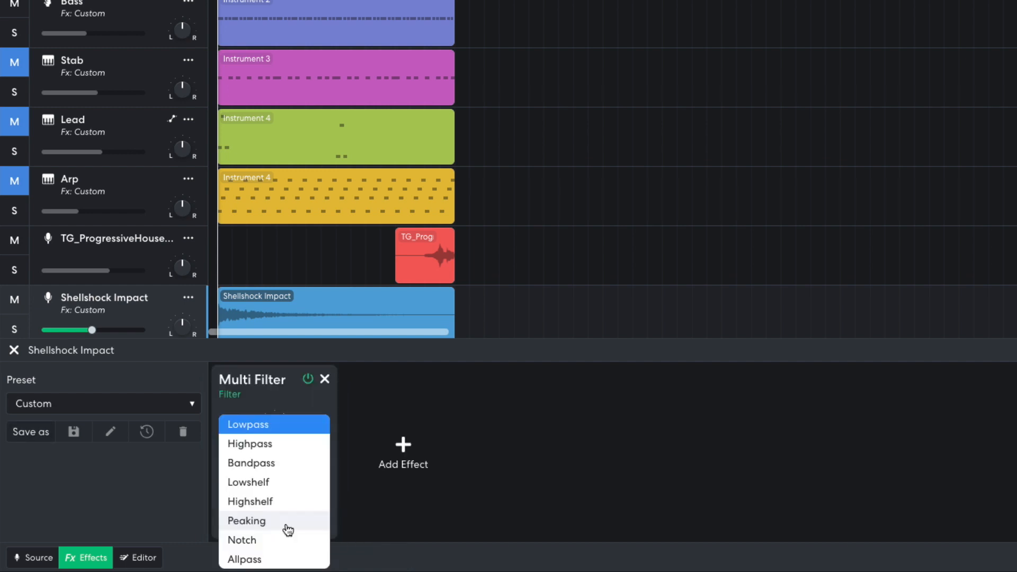
{"action": "left_click", "coordinate": [268, 445]}
- Lower the Multi Filter's frequency on the Shellshock Impact track and play the beat with the filtered impact
{"action": "mouse_move", "coordinate": [274, 435]}
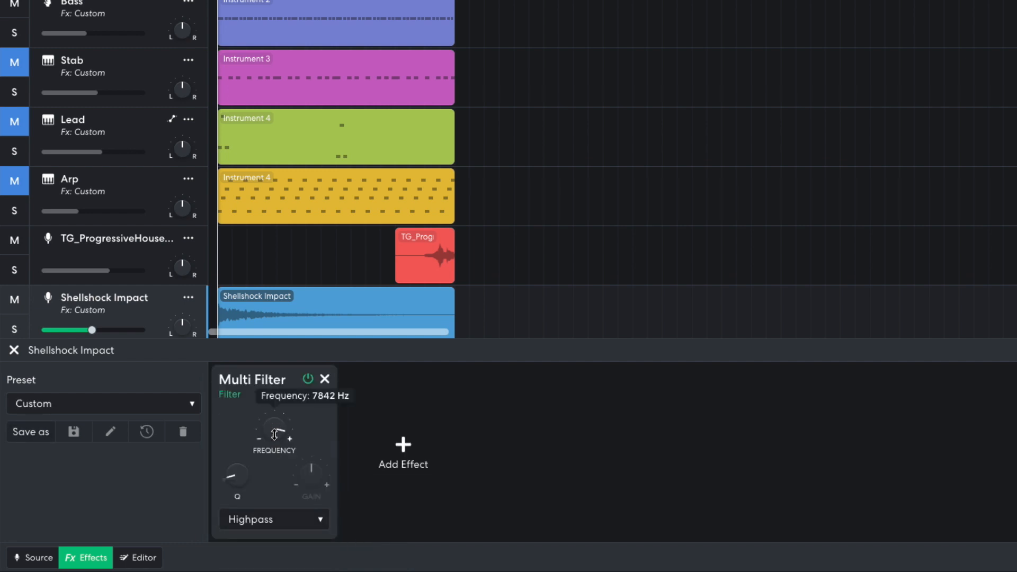
{"action": "left_click_drag", "start_coordinate": [275, 435], "coordinate": [268, 488]}
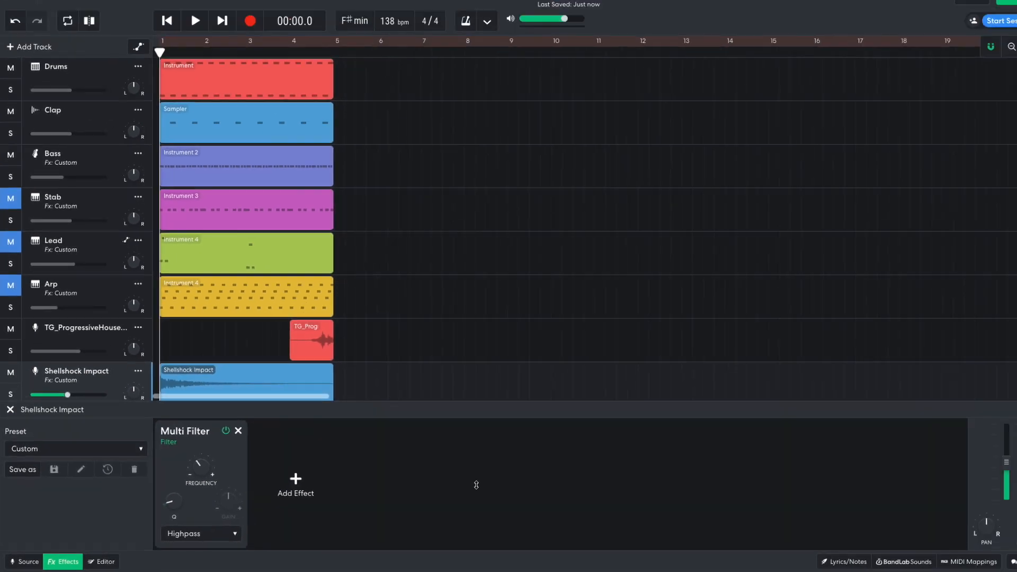
{"action": "key", "text": "space"}
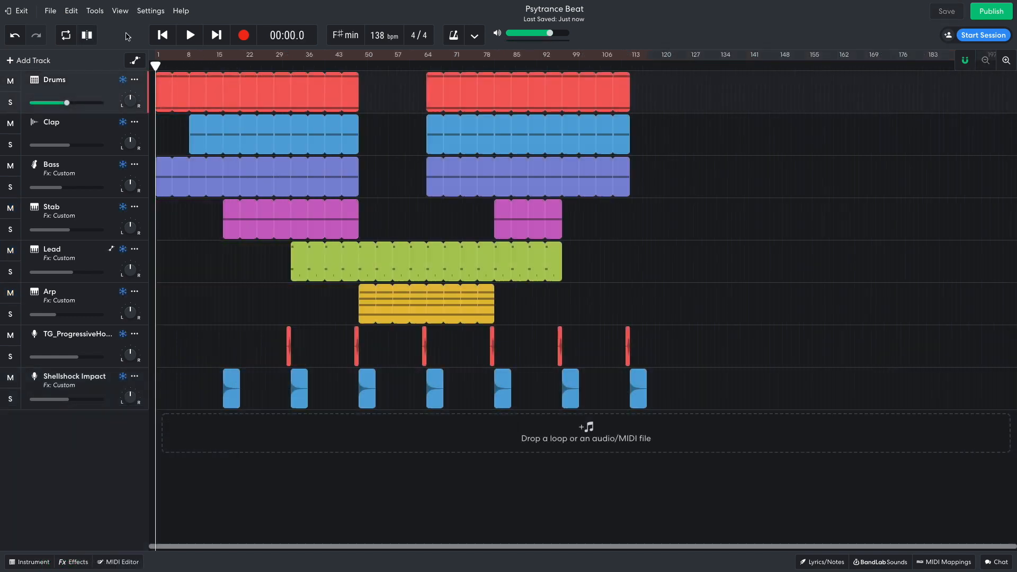
- Play the full multi-section arrangement from the start
{"action": "key", "text": "space"}
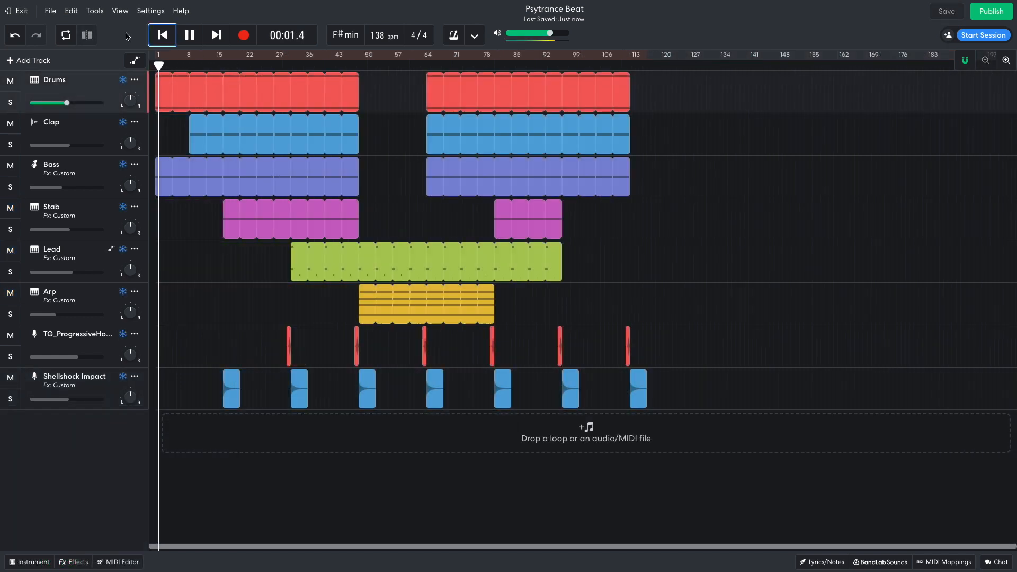